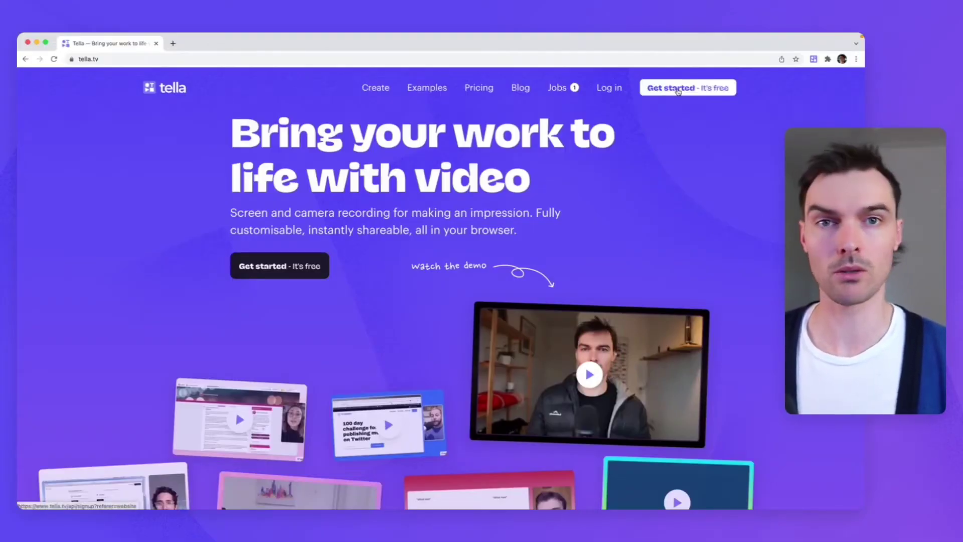
# Begin a new Tella recording in slide-presenting mode and bring up the slide upload dialog
pyautogui.click(616, 92)
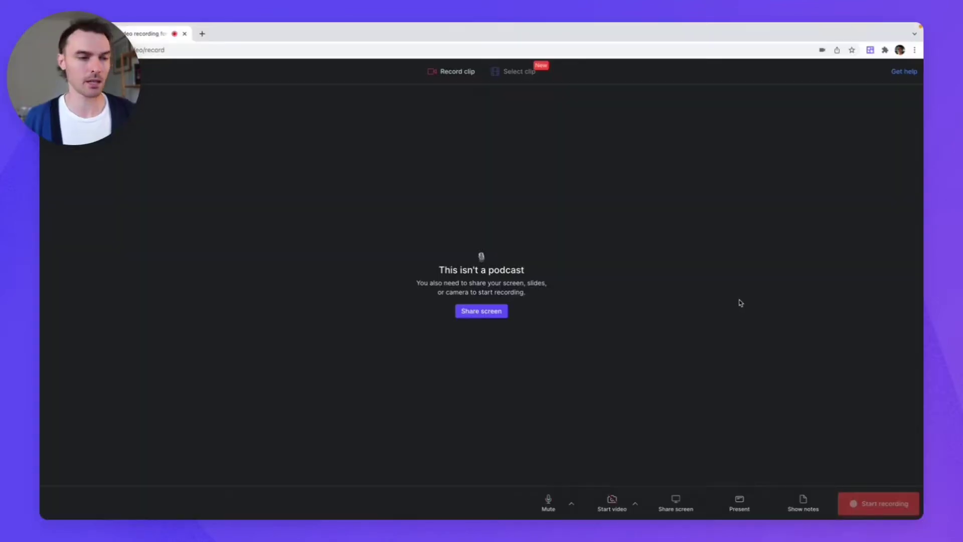
pyautogui.click(741, 503)
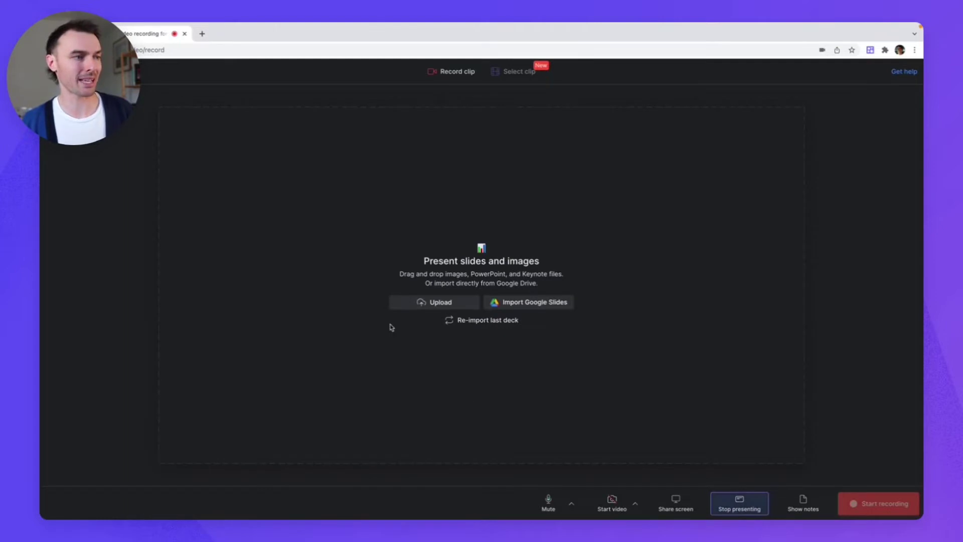
pyautogui.click(420, 303)
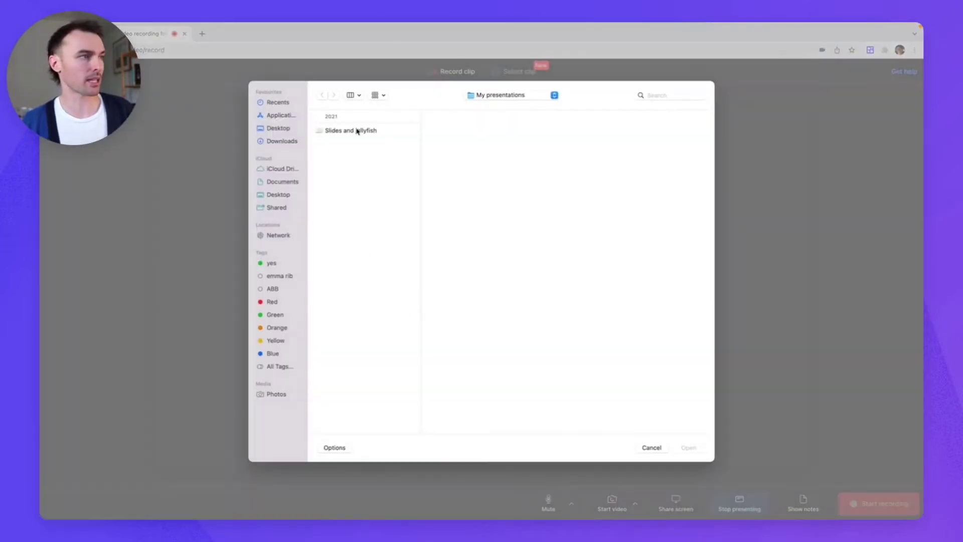
# Upload the Slides and jellyfish deck and delete its 100% slide, leaving four slides
pyautogui.click(358, 131)
pyautogui.click(690, 447)
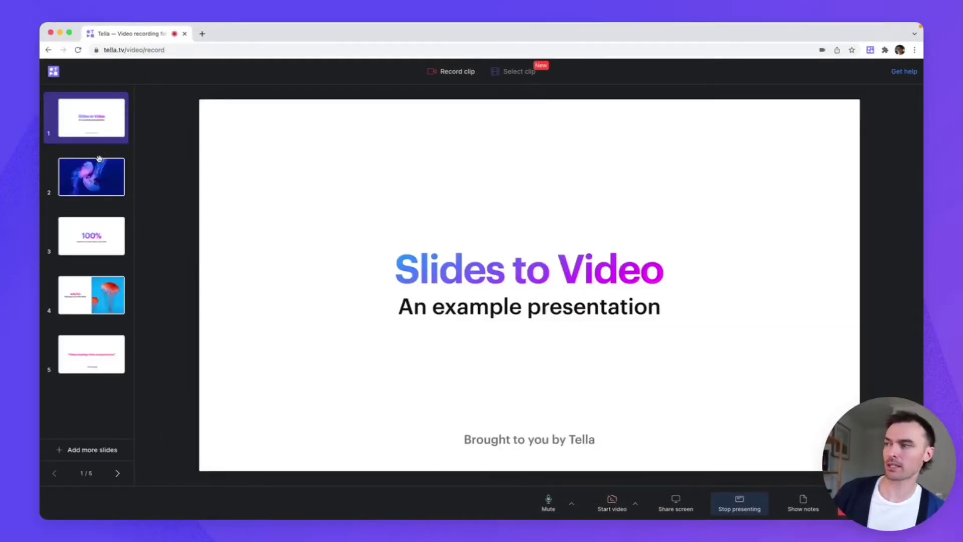
pyautogui.click(102, 180)
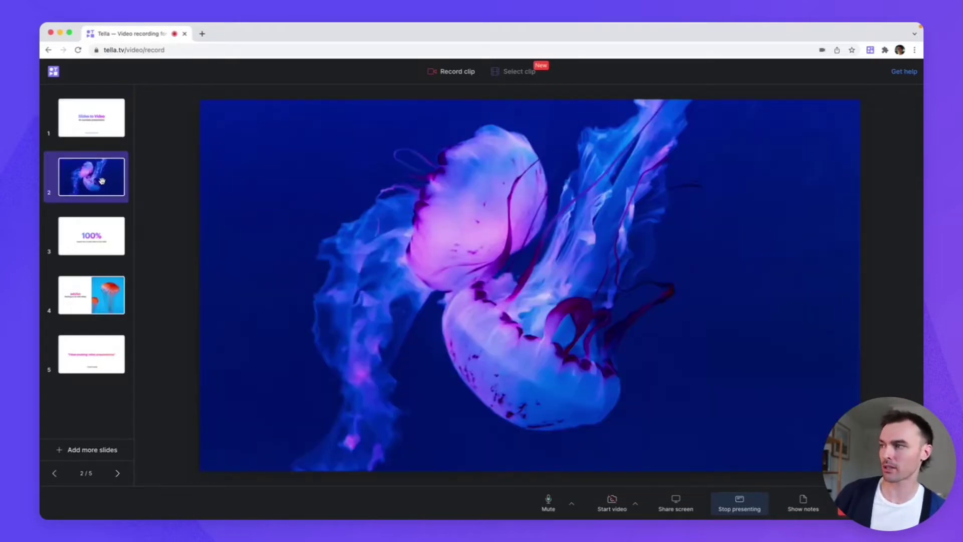
pyautogui.click(99, 242)
pyautogui.moveTo(95, 239)
pyautogui.mouseDown()
pyautogui.moveTo(95, 304)
pyautogui.moveTo(94, 233)
pyautogui.mouseUp()
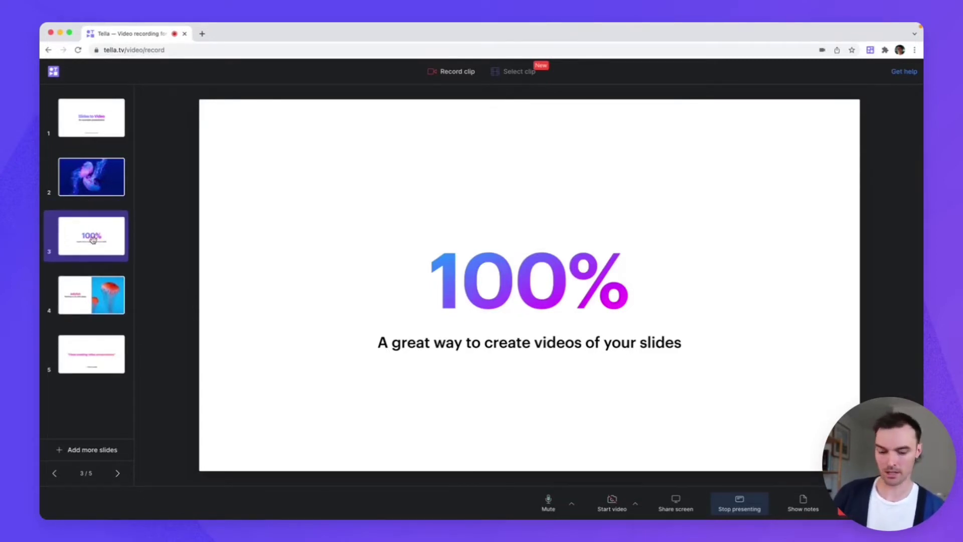
pyautogui.press('Delete')
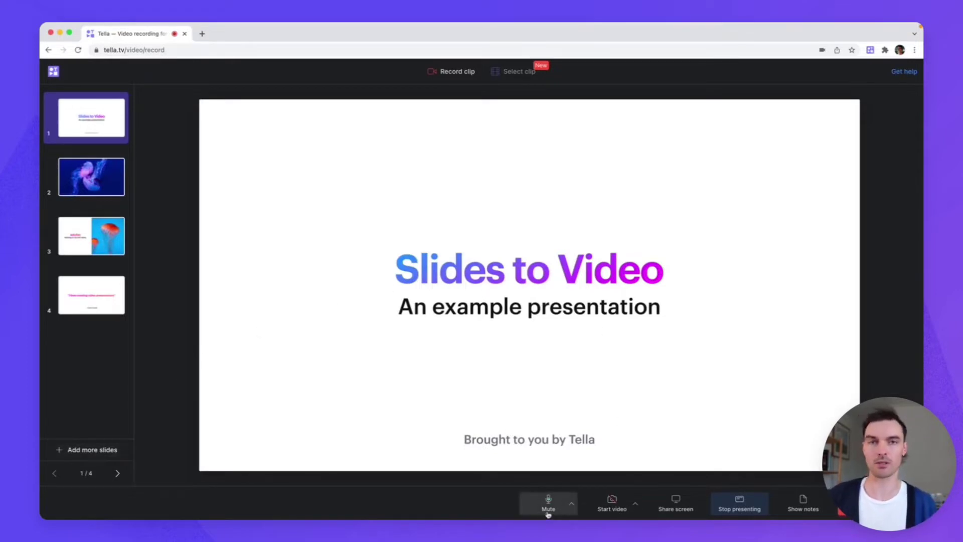
# Check the camera preview, then start the recording after the countdown
pyautogui.click(612, 505)
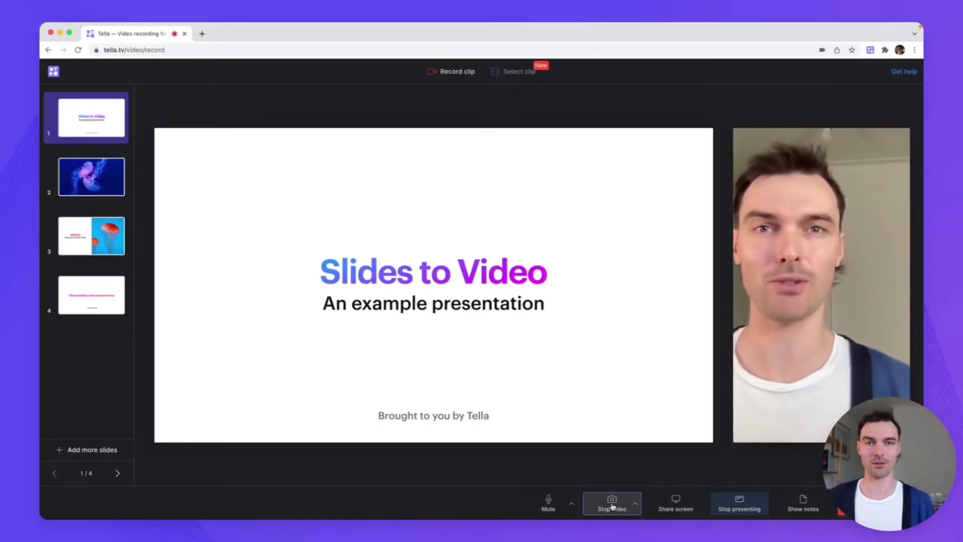
pyautogui.click(612, 506)
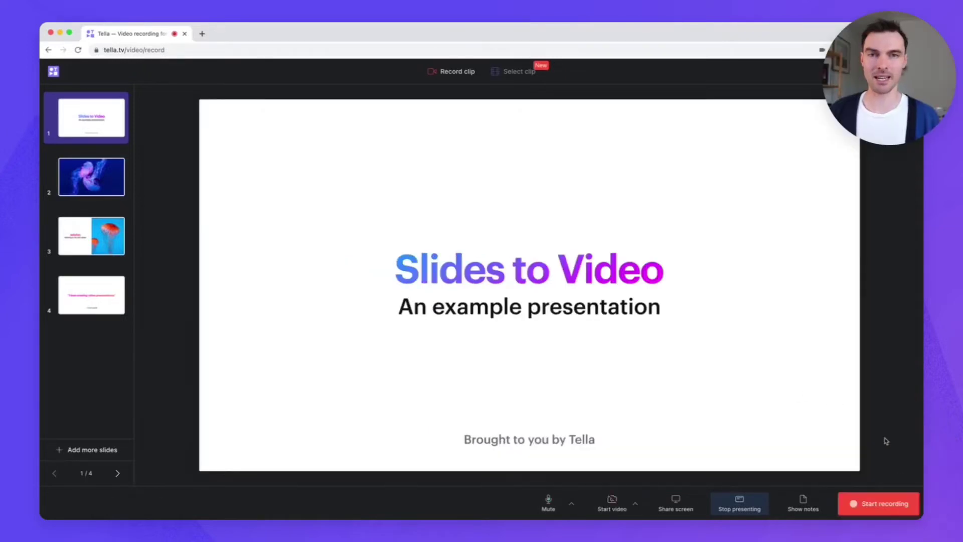
pyautogui.click(886, 504)
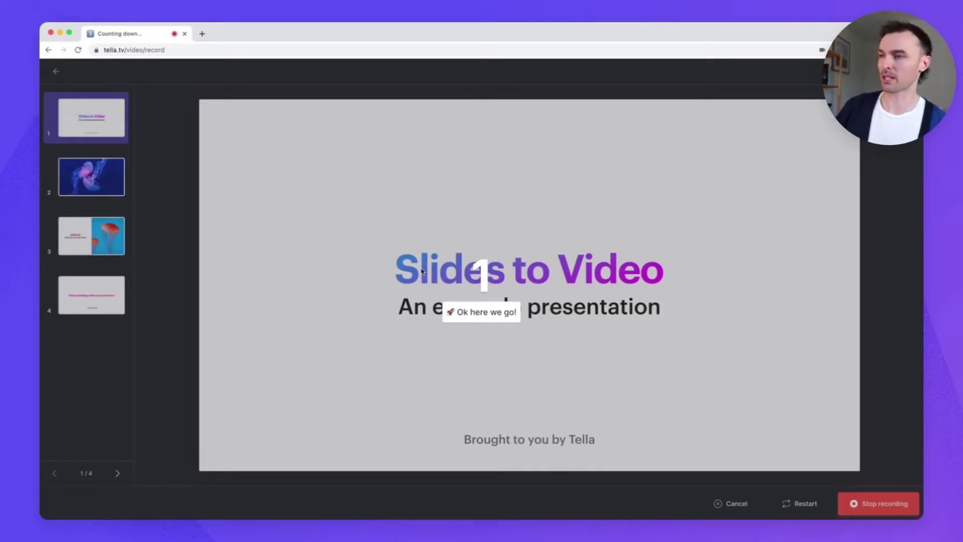
# Step through the slides with the arrow keys, then stop and save the recording
pyautogui.press('Right')
pyautogui.press('Left')
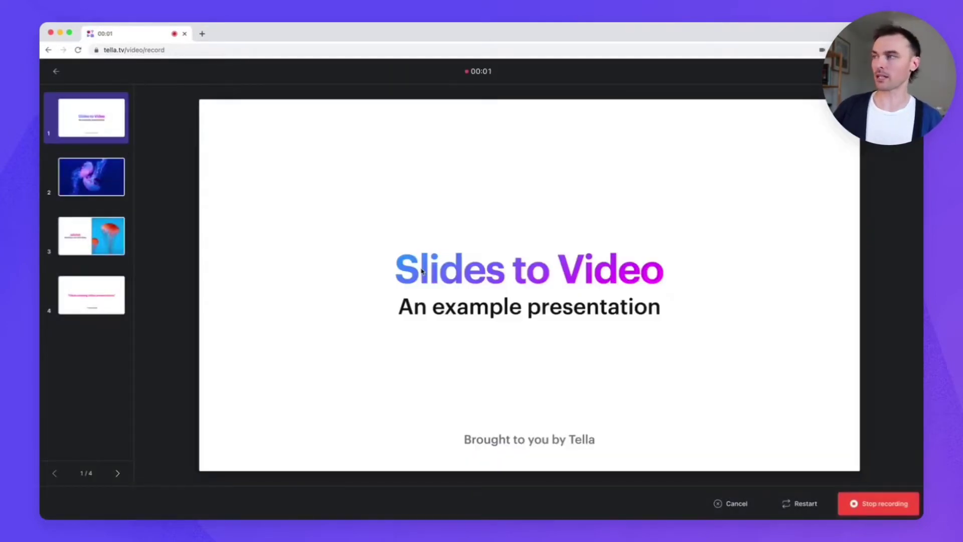
pyautogui.press('Right')
pyautogui.press('Right')
pyautogui.press('Left')
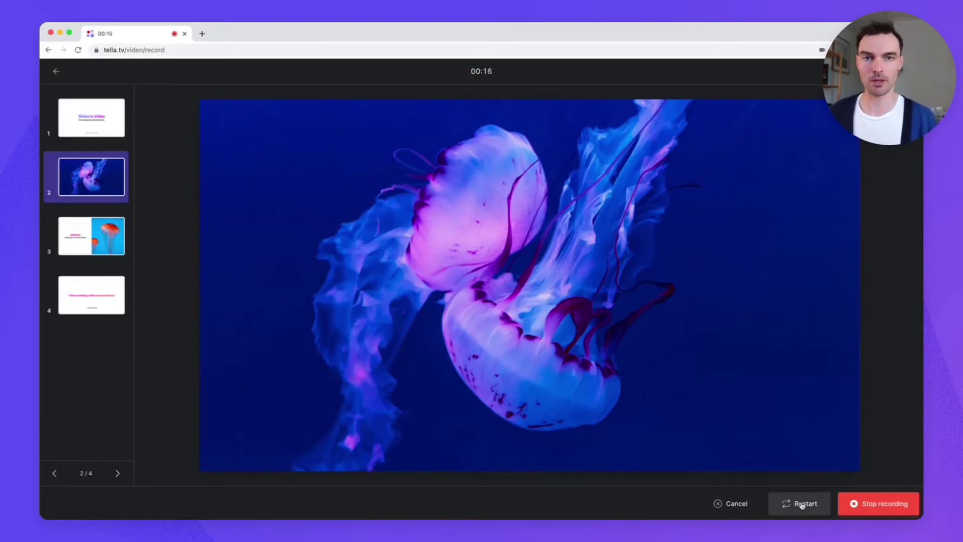
pyautogui.click(877, 506)
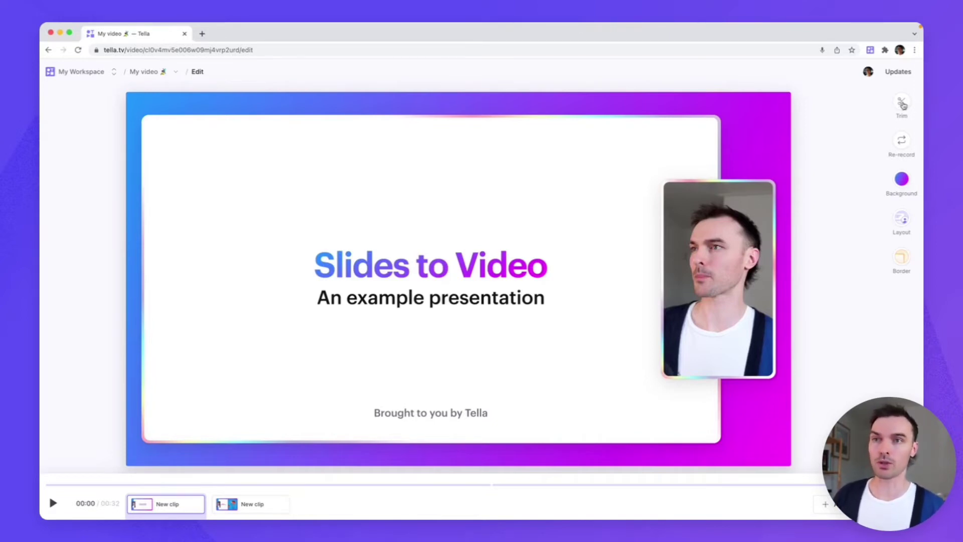
# Trim the start off the recorded clip
pyautogui.click(902, 104)
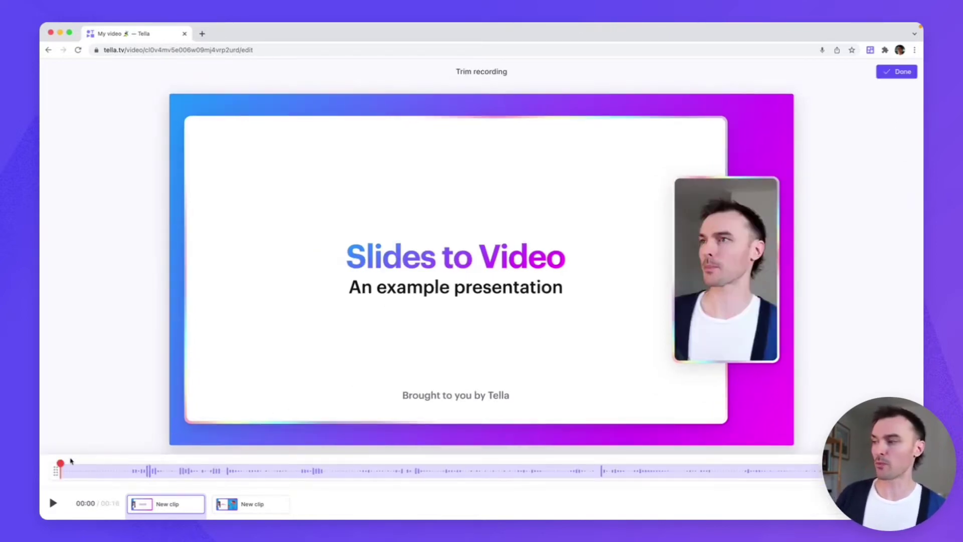
pyautogui.moveTo(56, 471); pyautogui.dragTo(118, 474)
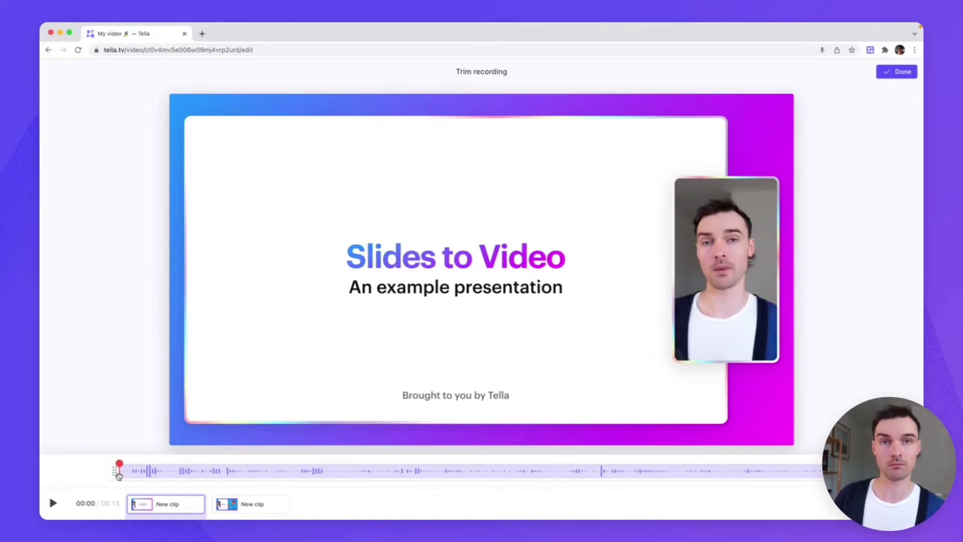
pyautogui.click(897, 71)
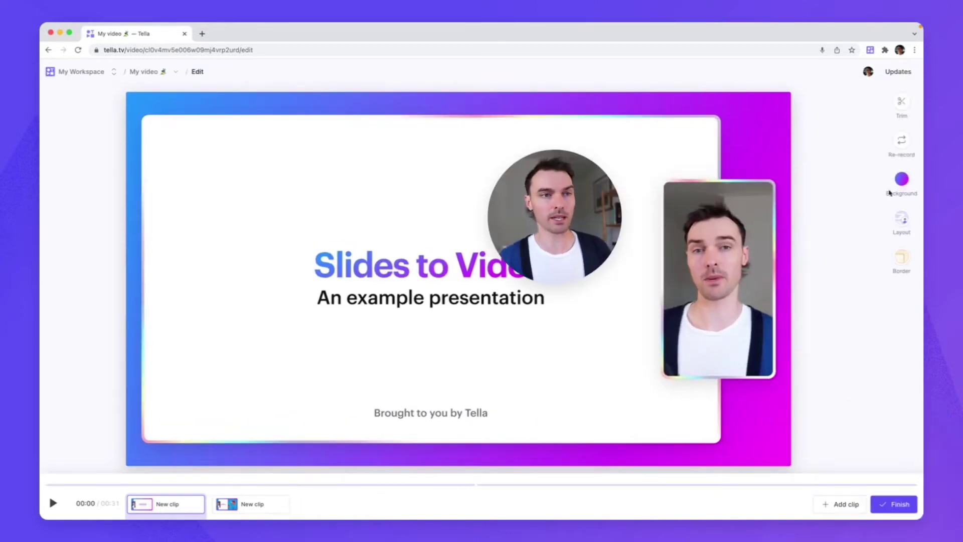
# Choose the layout with a large slide and small camera on the right
pyautogui.click(900, 182)
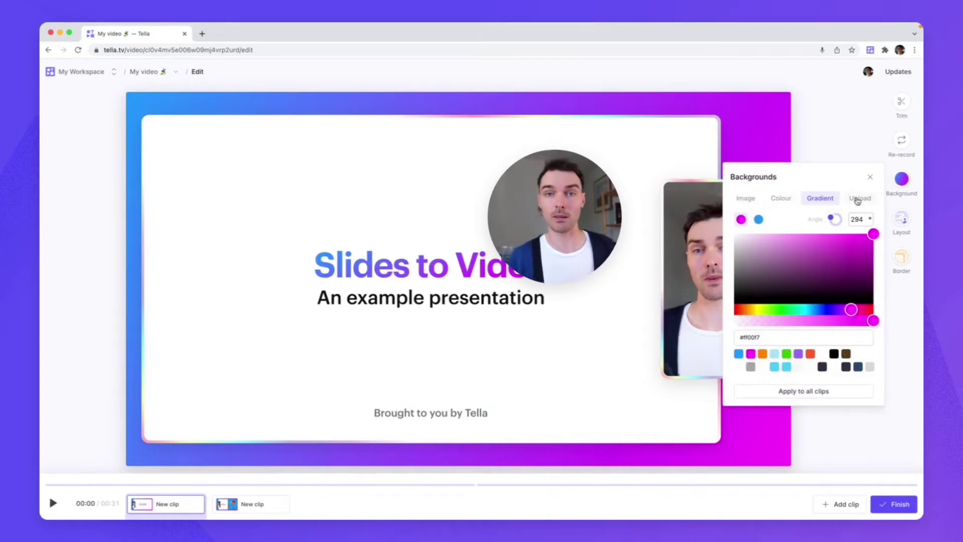
pyautogui.click(902, 220)
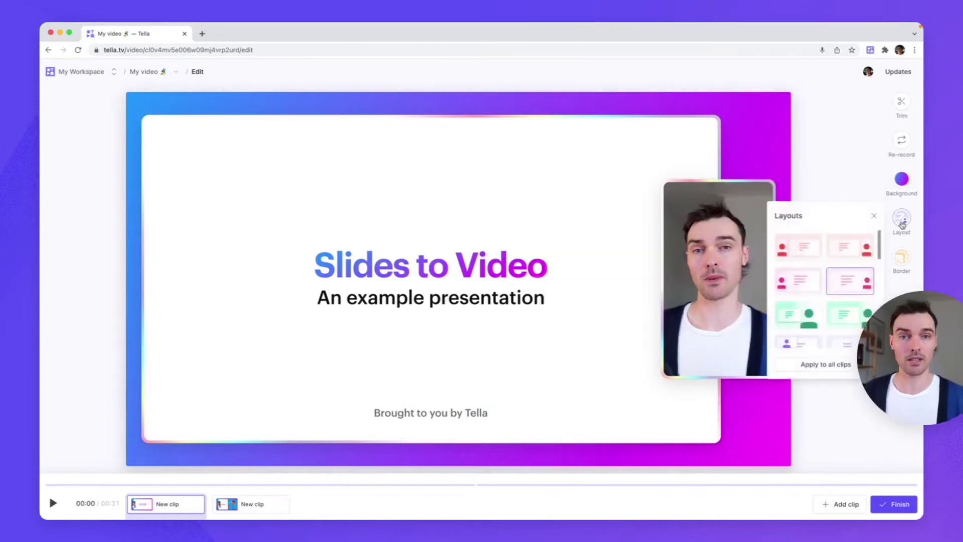
pyautogui.click(799, 281)
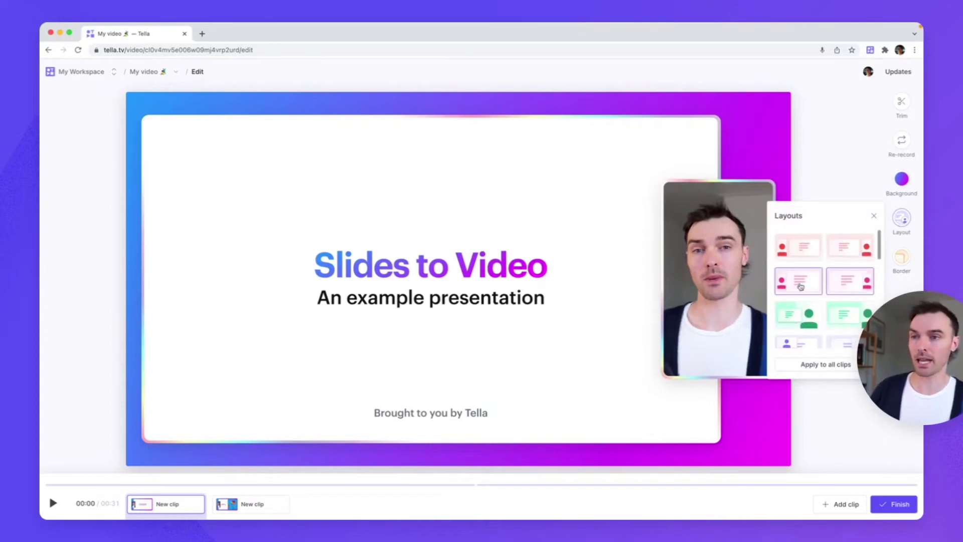
pyautogui.click(805, 259)
pyautogui.click(846, 257)
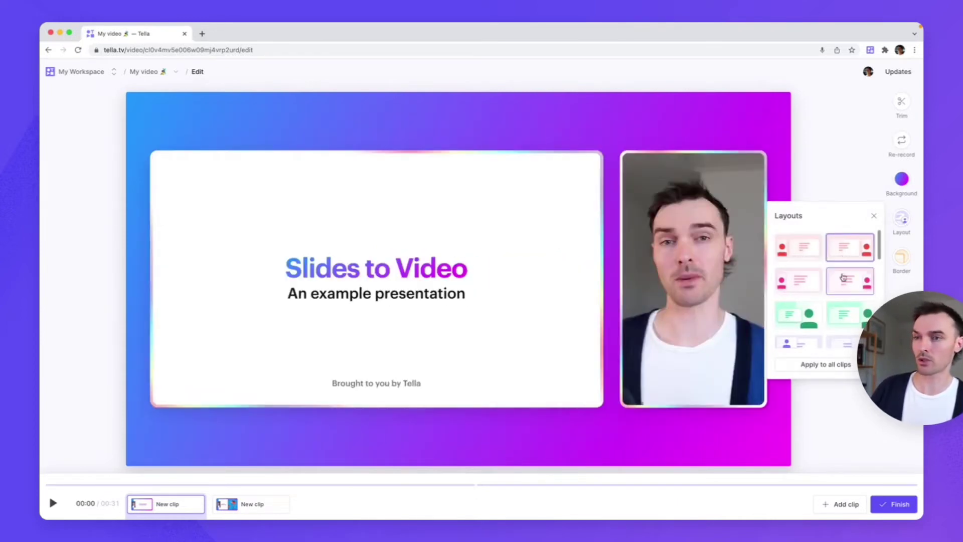
pyautogui.click(844, 277)
pyautogui.click(852, 179)
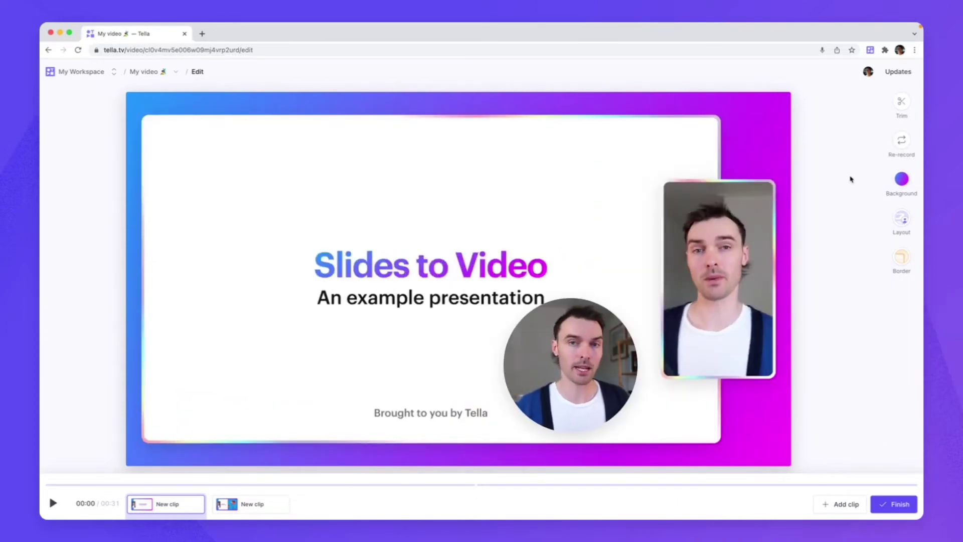
# Apply the rainbow glow border style to the slide and camera frames
pyautogui.click(902, 258)
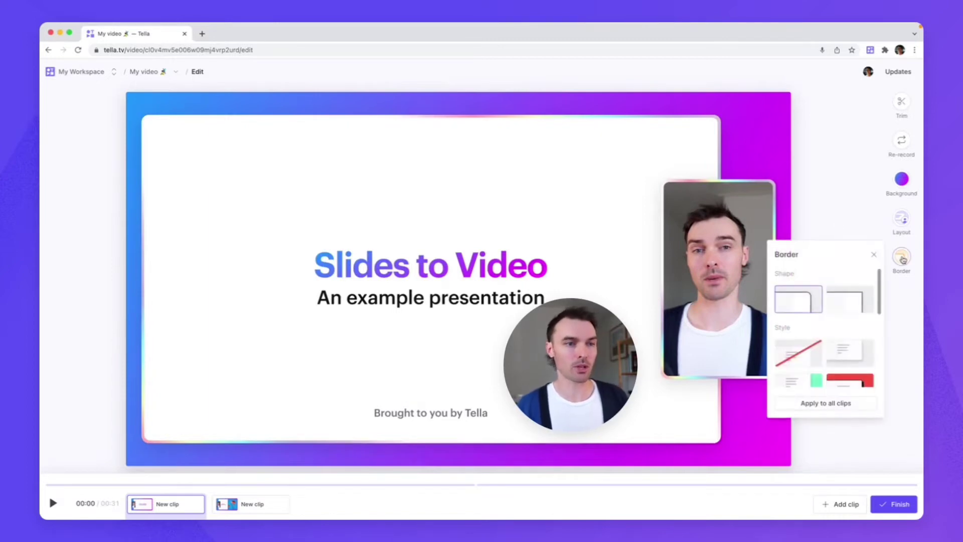
pyautogui.scroll(-2, 853, 316)
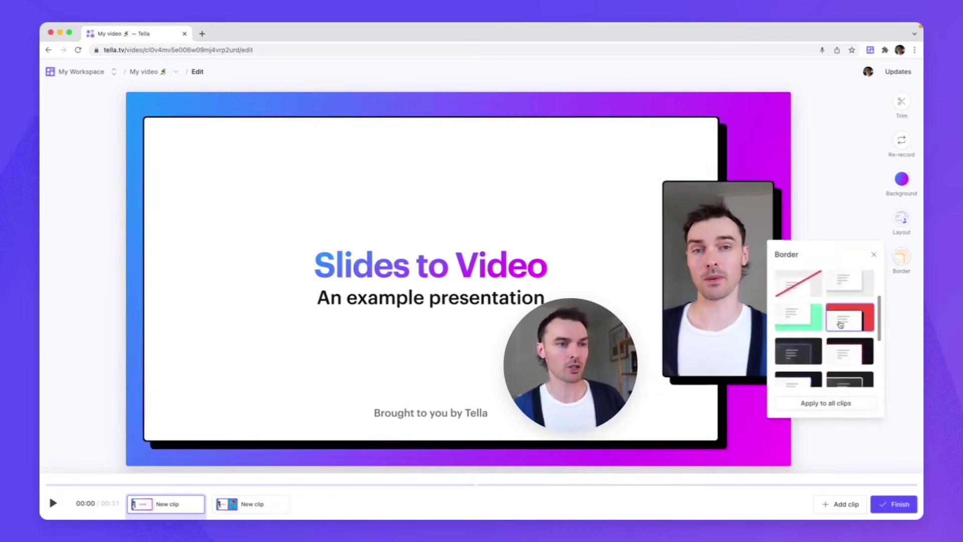
pyautogui.scroll(-1, 848, 317)
pyautogui.click(845, 312)
pyautogui.scroll(-1, 844, 312)
pyautogui.click(800, 338)
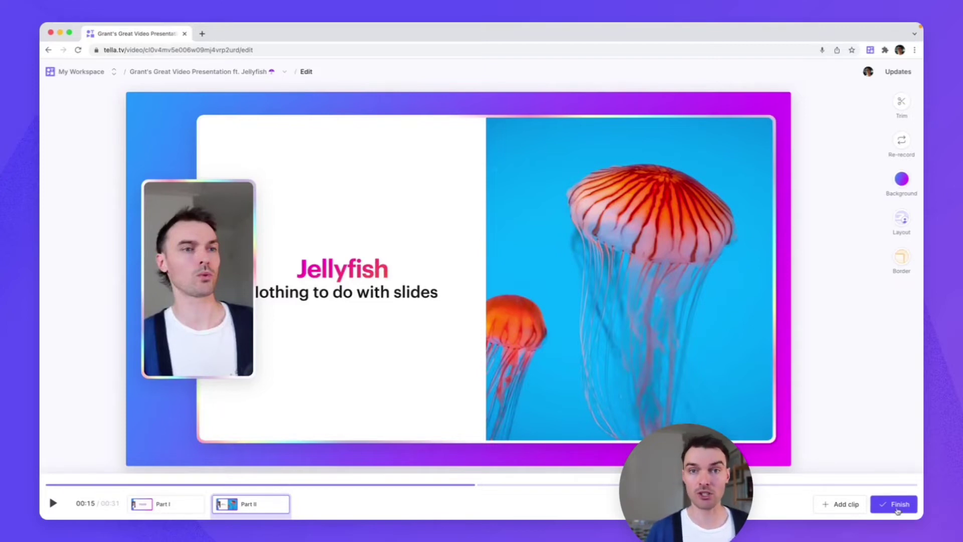
# Finish the video and review its share link and download options
pyautogui.click(898, 505)
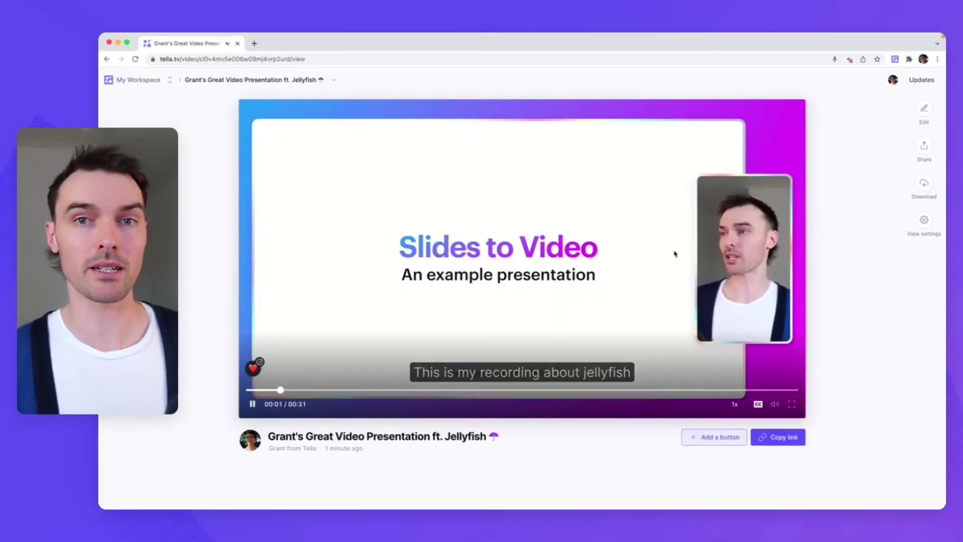
pyautogui.click(924, 149)
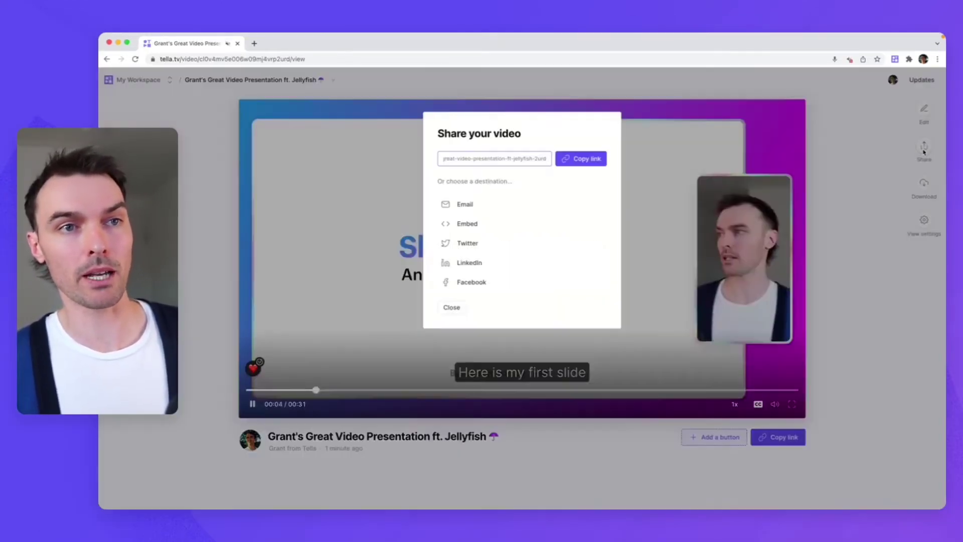
pyautogui.click(848, 282)
pyautogui.click(924, 184)
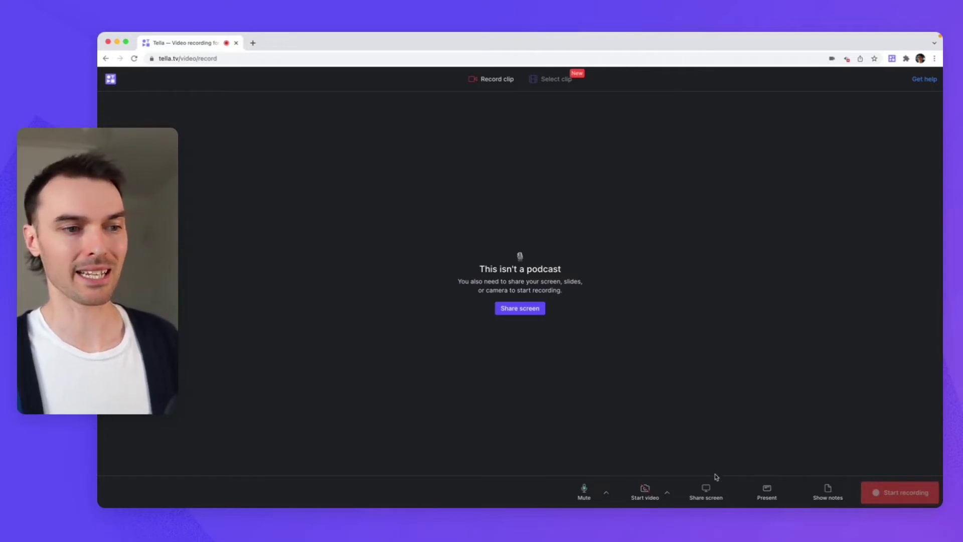
# Share the Slides and jellyfish Keynote window as the new recording's screen source
pyautogui.click(705, 494)
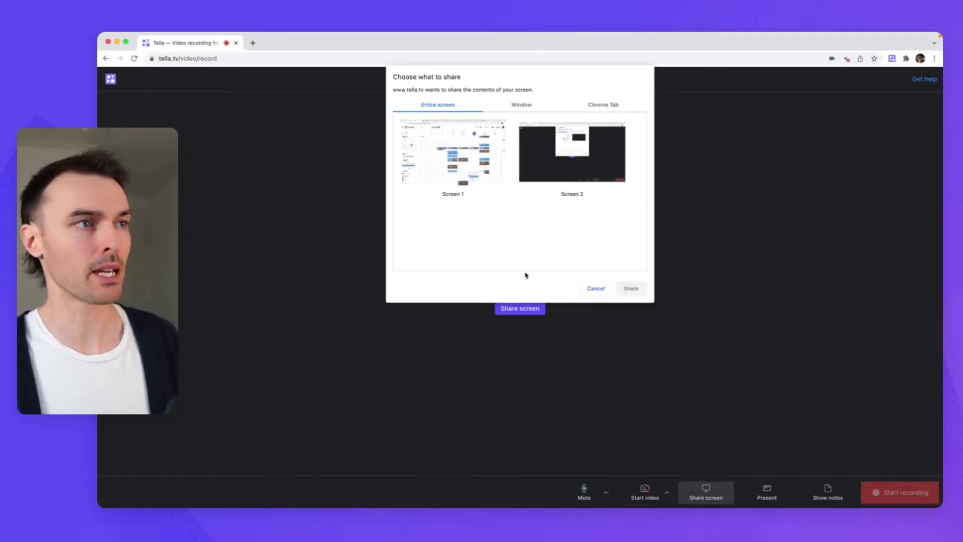
pyautogui.click(521, 105)
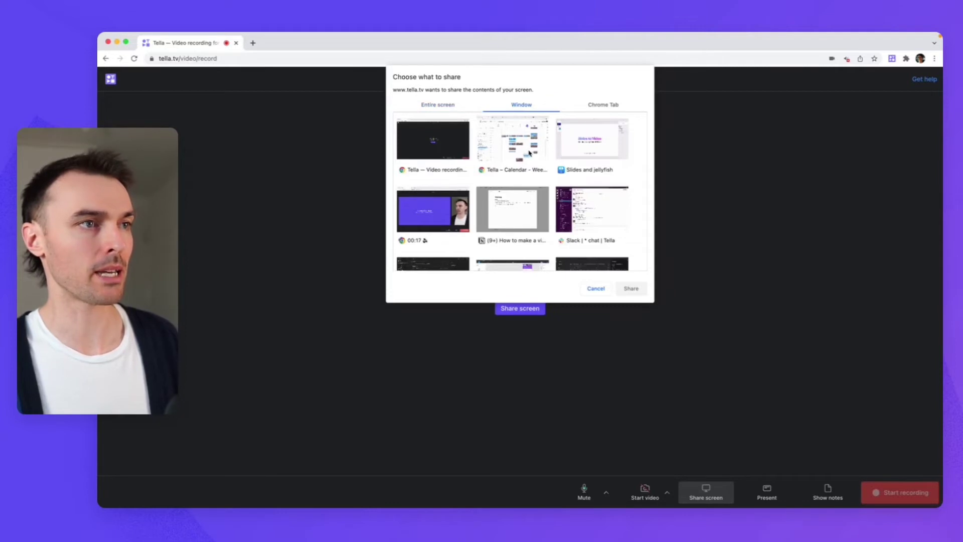
pyautogui.click(574, 150)
pyautogui.click(632, 289)
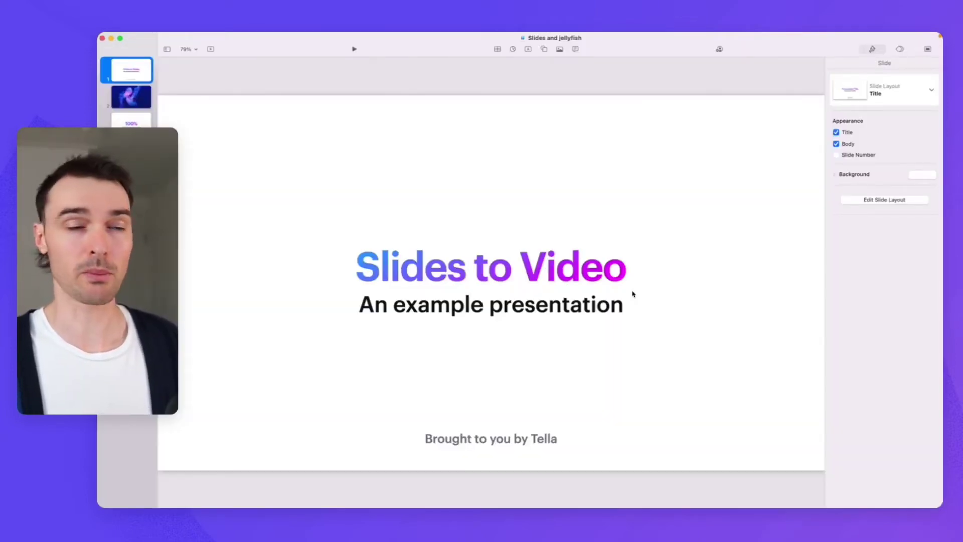
pyautogui.press('super+Tab')
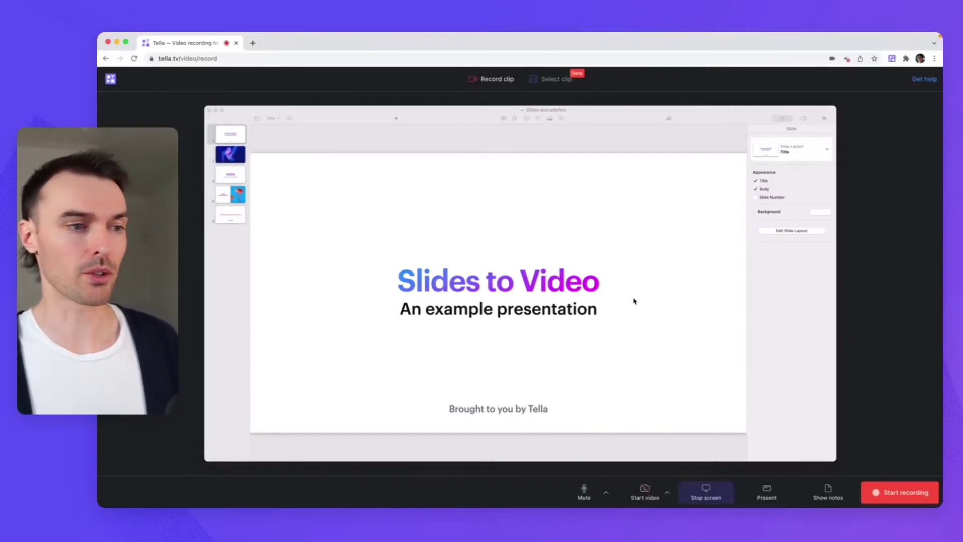
pyautogui.click(646, 494)
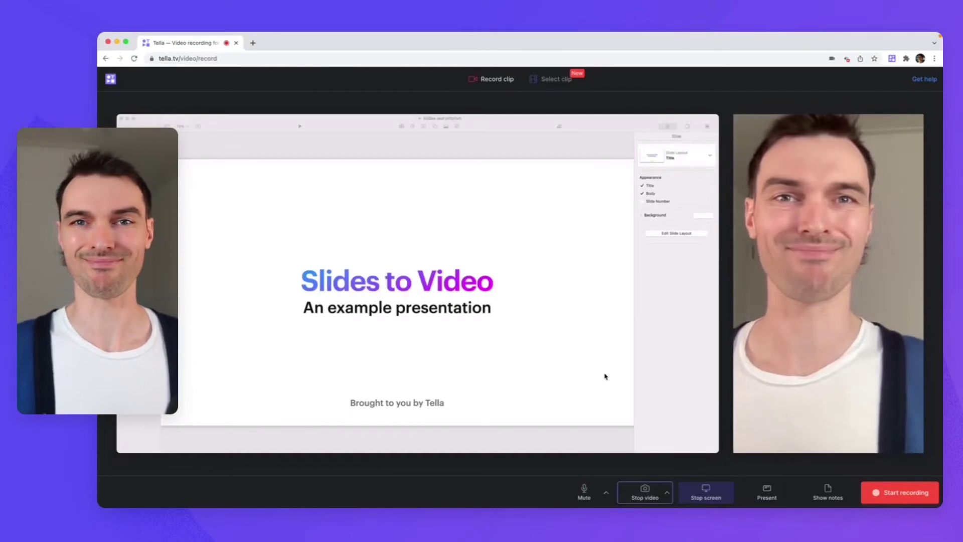
# Turn the camera off and start the Tella screen recording
pyautogui.click(643, 493)
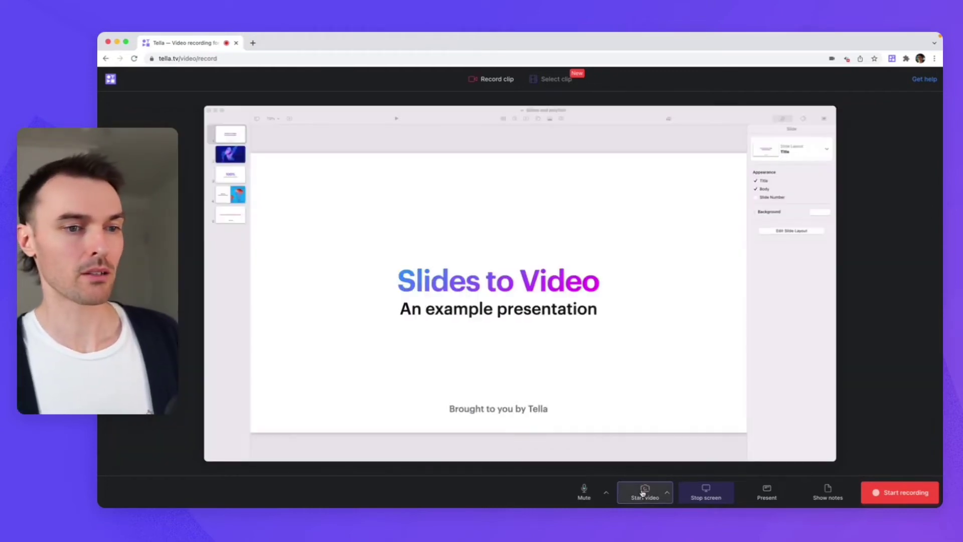
pyautogui.click(895, 498)
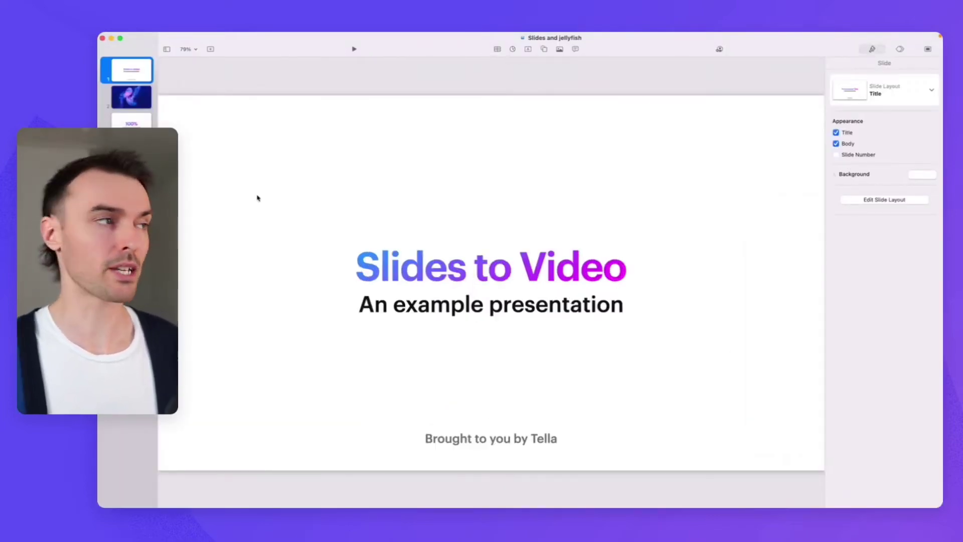
pyautogui.press('Down')
pyautogui.press('Up')
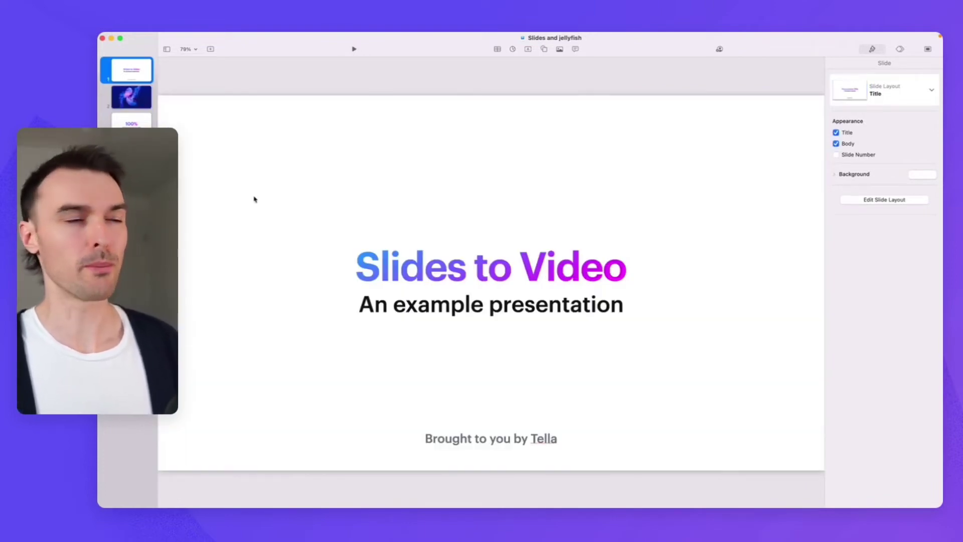
# Play the Keynote slideshow through to the closing quote, then end it and return to Tella
pyautogui.click(352, 49)
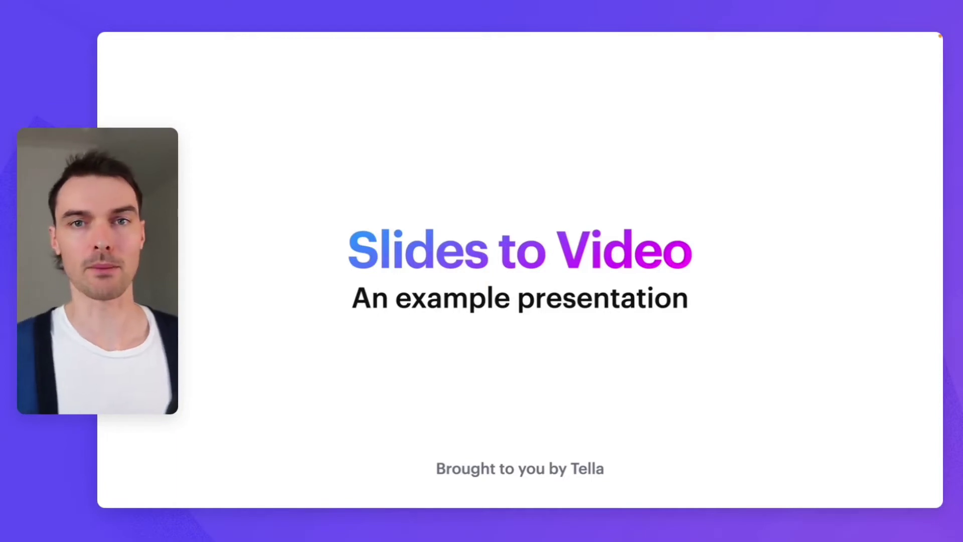
pyautogui.press('Down')
pyautogui.press('Down')
pyautogui.press('Down')
pyautogui.press('Down')
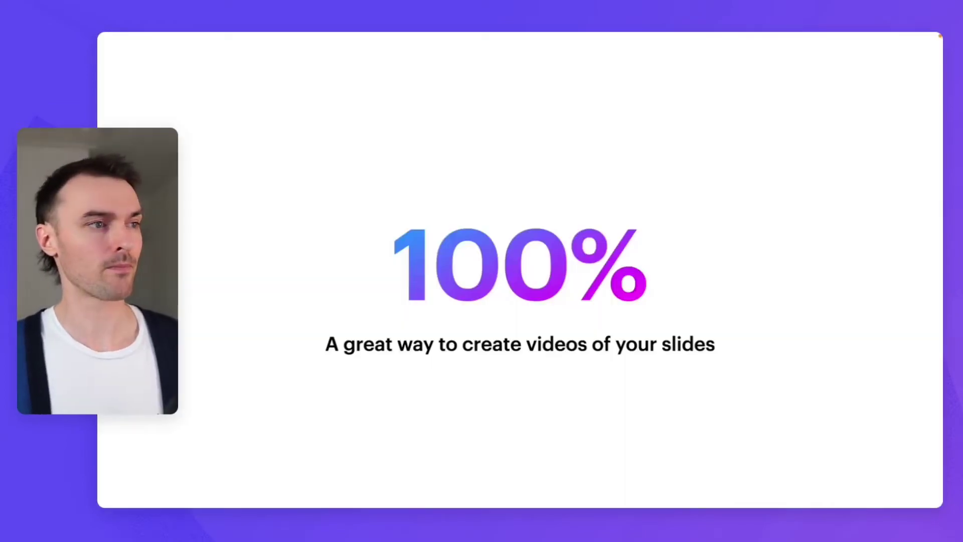
pyautogui.press('Escape')
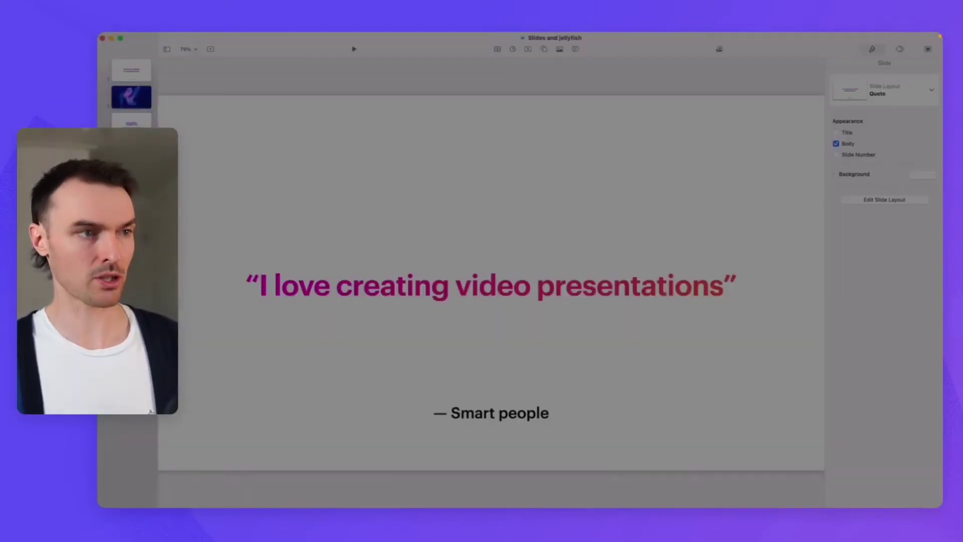
pyautogui.press('super+Tab')
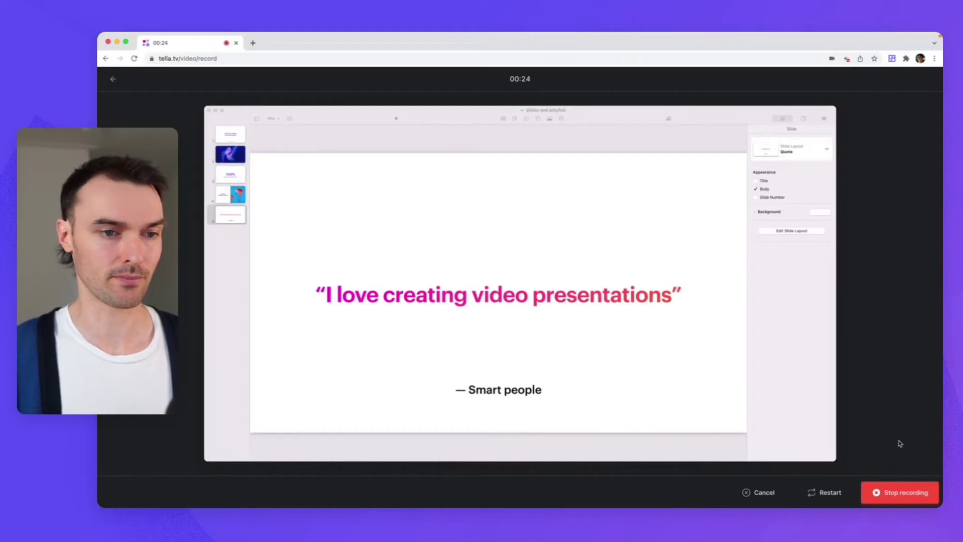
# Stop recording, place the camera left of the slide and add a black shadow border
pyautogui.click(896, 497)
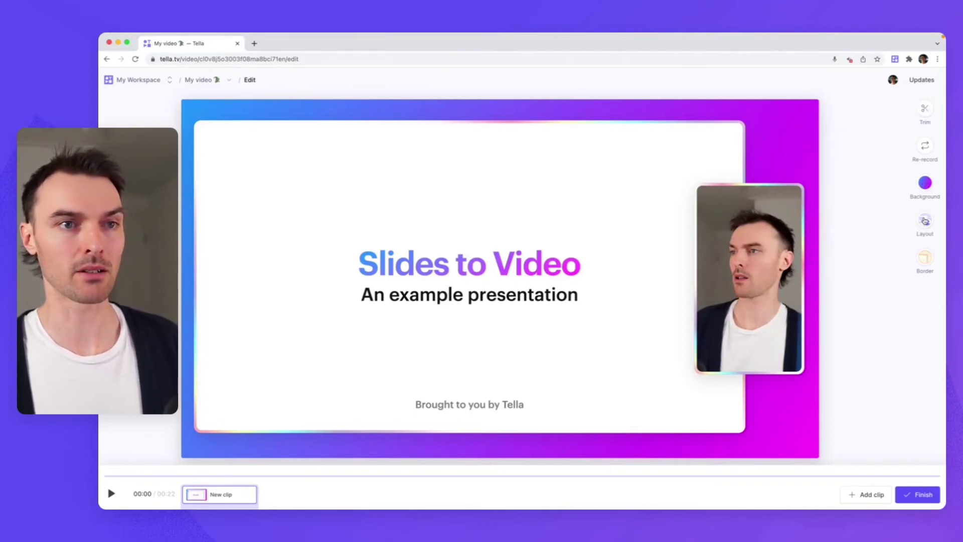
pyautogui.click(926, 221)
pyautogui.click(836, 288)
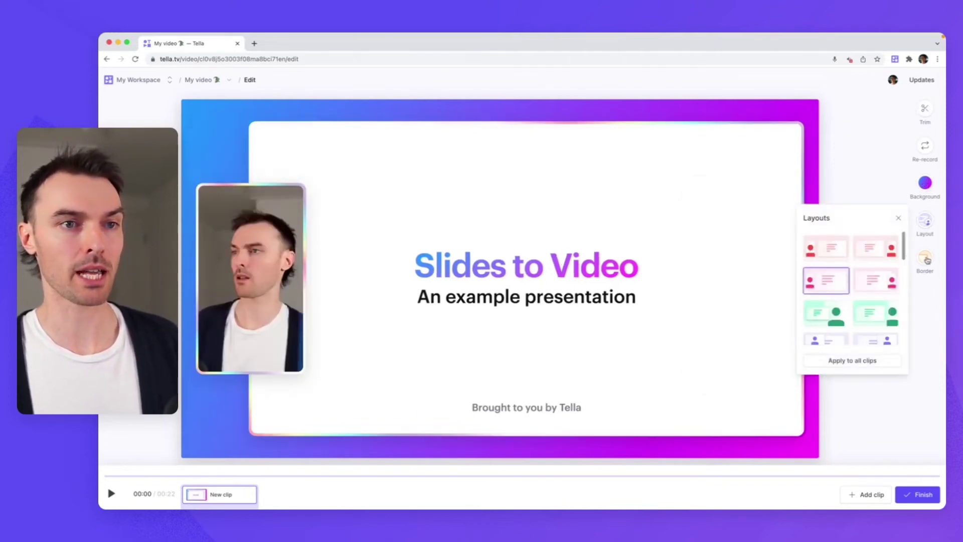
pyautogui.click(928, 260)
pyautogui.scroll(-2, 853, 321)
pyautogui.click(879, 347)
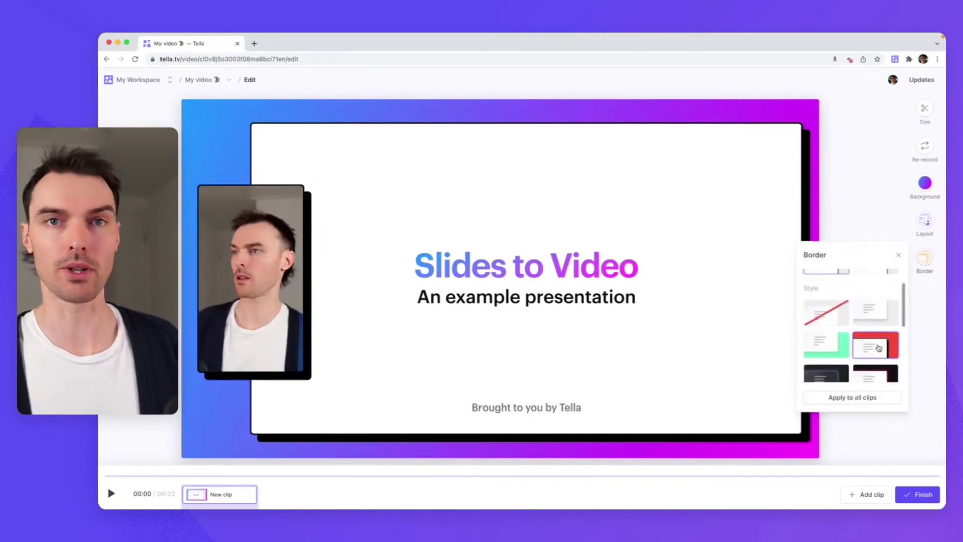
pyautogui.click(361, 282)
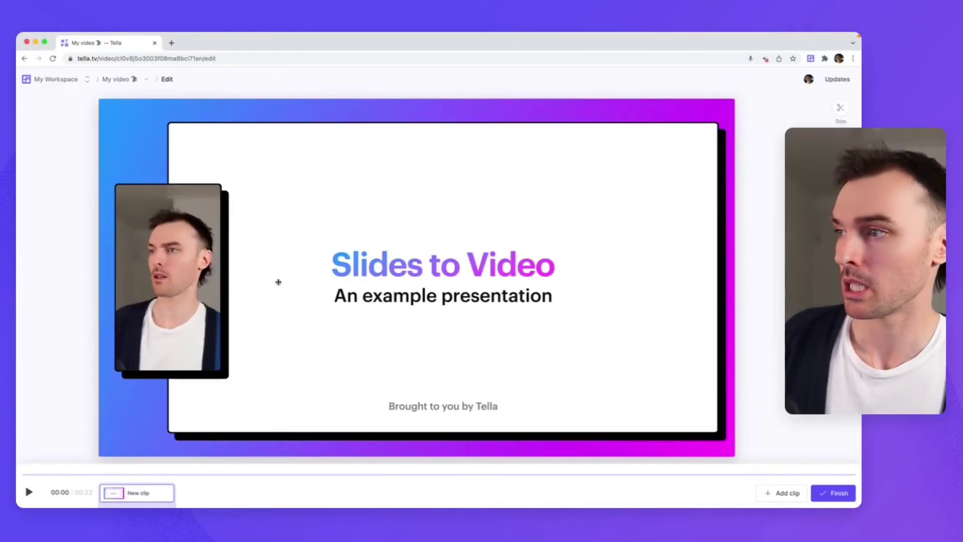
# Flip the camera bubble's video horizontally
pyautogui.click(189, 261)
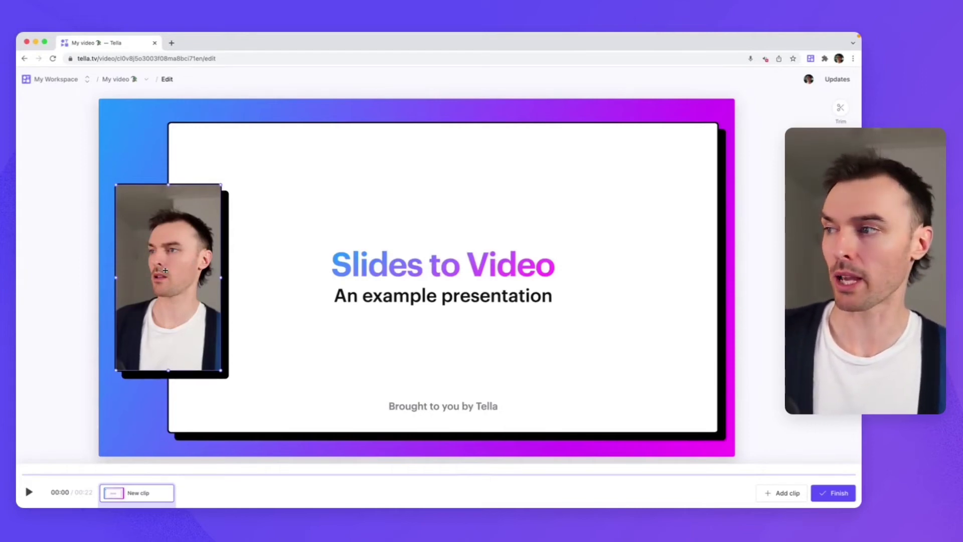
pyautogui.rightClick(166, 271)
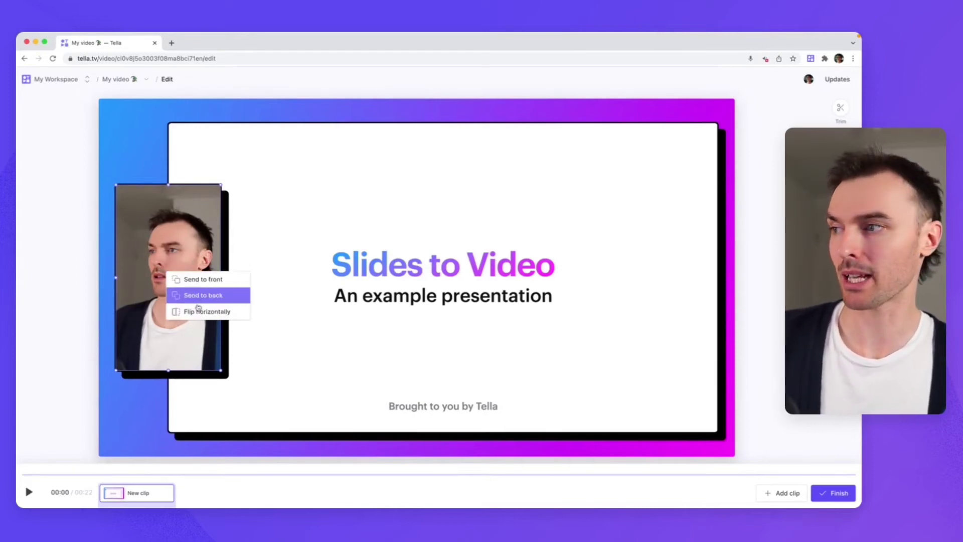
pyautogui.click(199, 312)
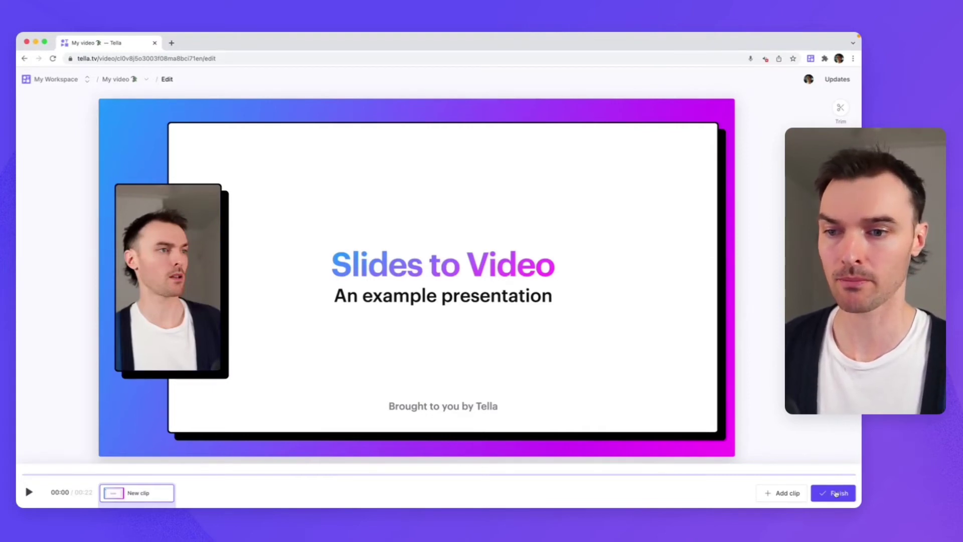
# Finish the second video and review its share link and download options
pyautogui.click(836, 495)
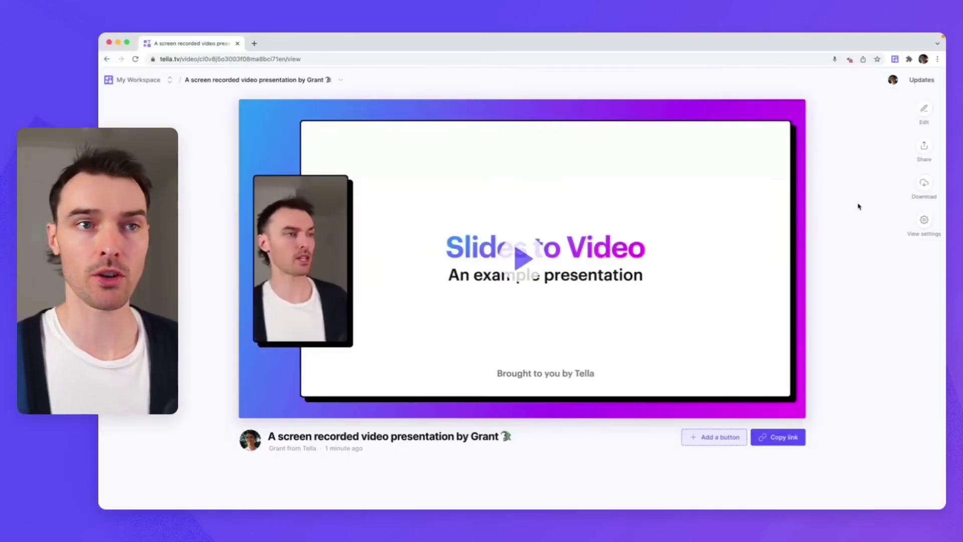
pyautogui.click(927, 147)
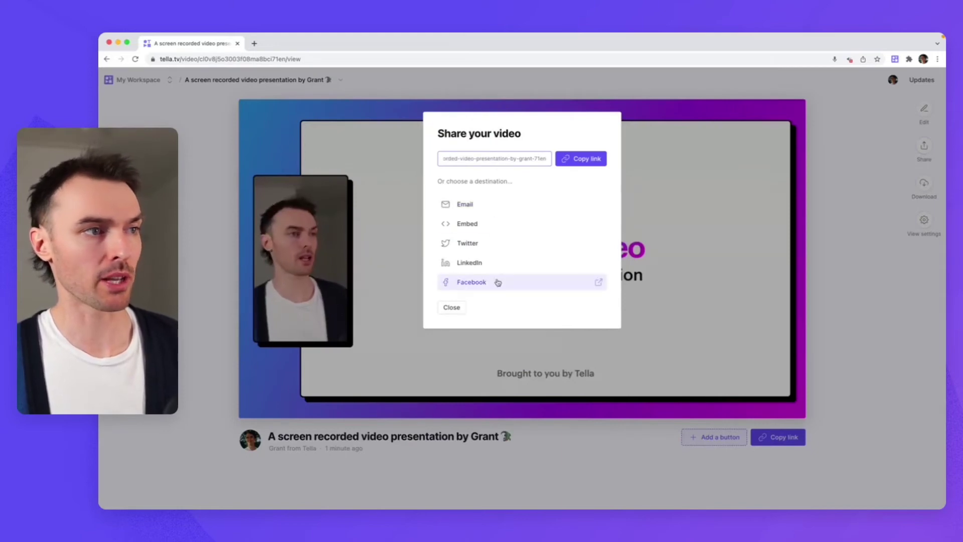
pyautogui.click(804, 293)
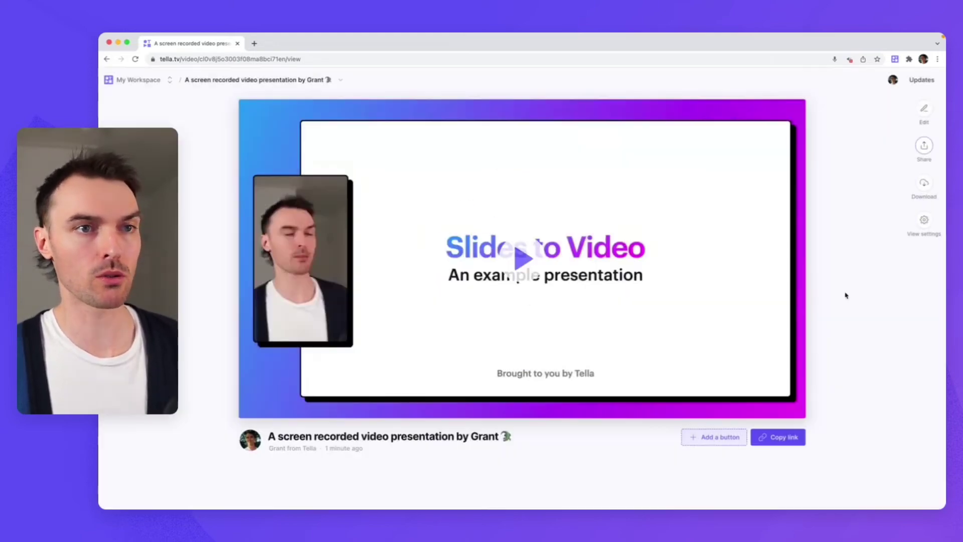
pyautogui.click(924, 186)
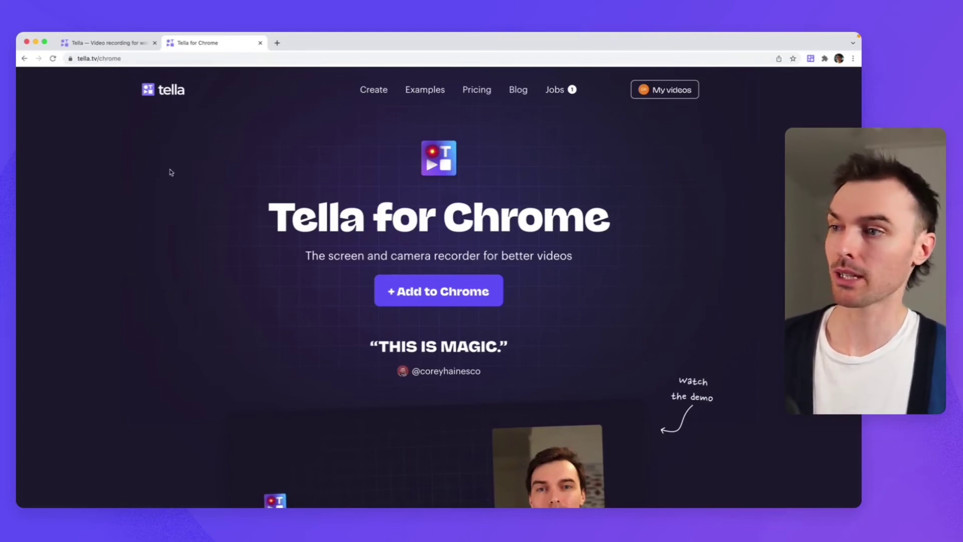
# Install Tella for Chrome from the Web Store and open its recorder
pyautogui.click(430, 295)
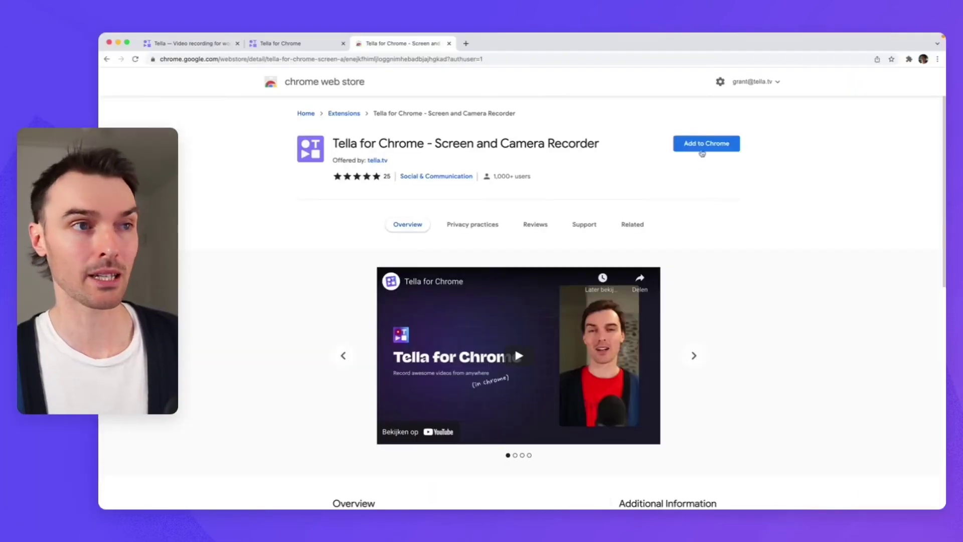
pyautogui.click(702, 144)
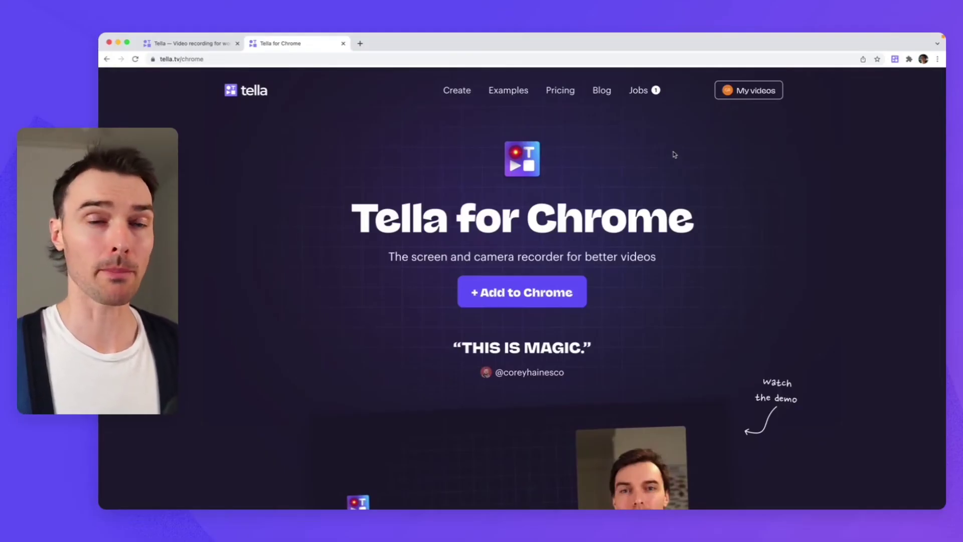
pyautogui.click(896, 59)
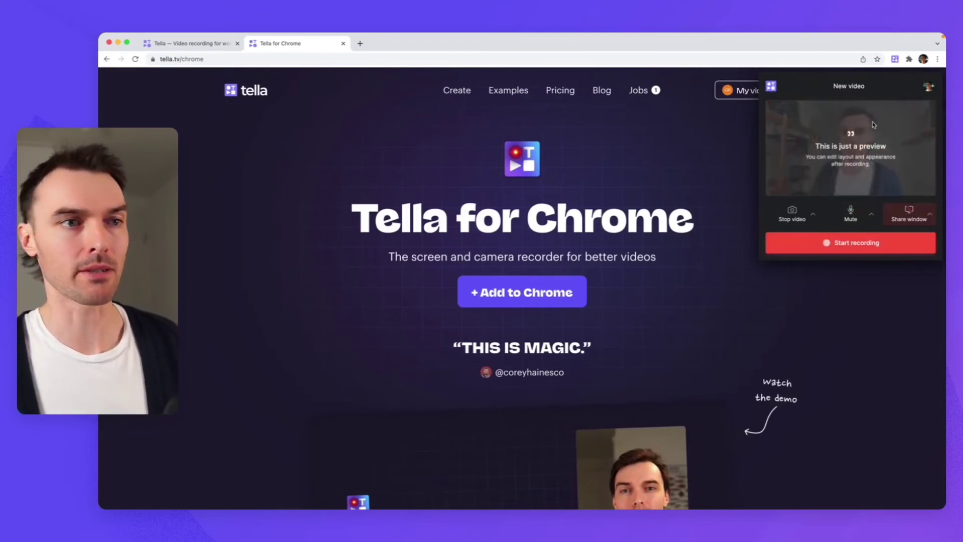
# Share the 'Slides and jellyfish' window with the camera in Tella and start recording
pyautogui.click(911, 216)
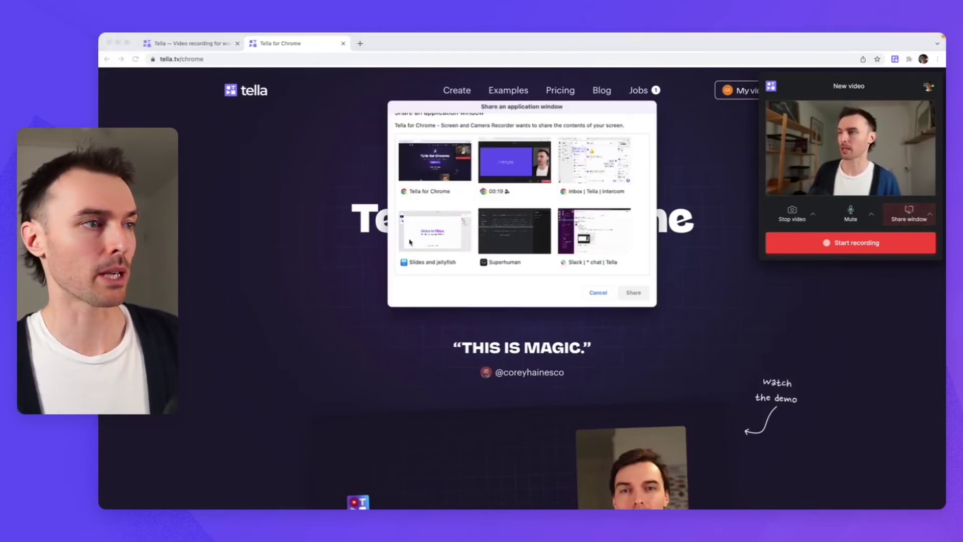
pyautogui.click(421, 242)
pyautogui.click(634, 295)
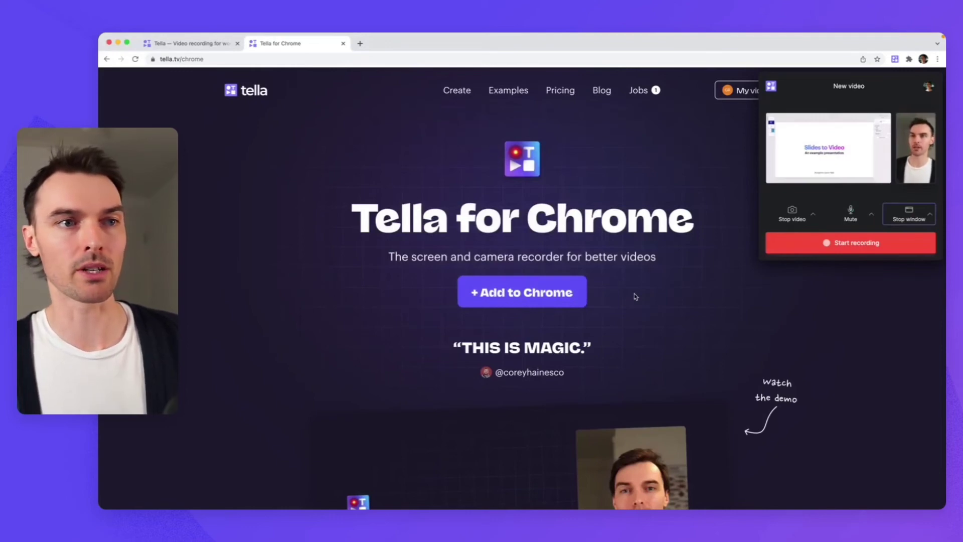
pyautogui.click(855, 244)
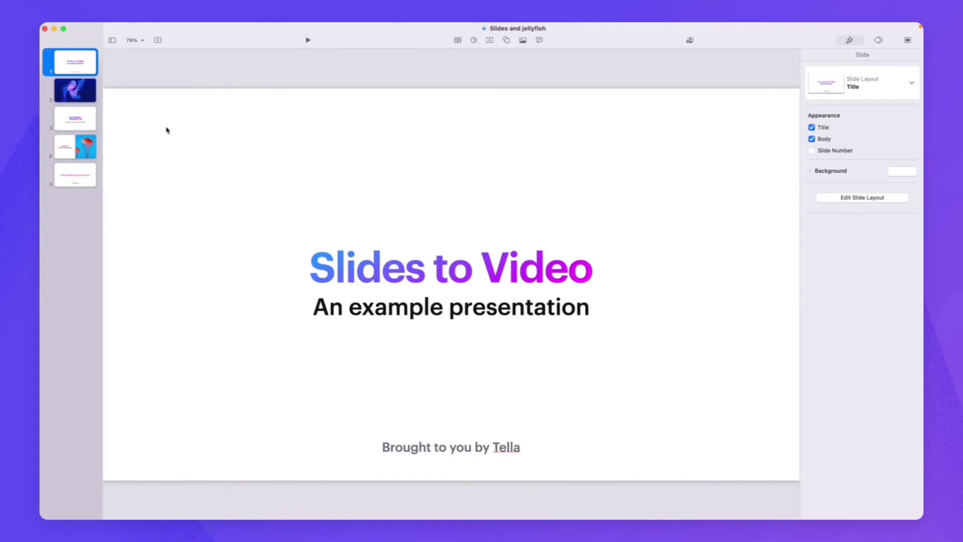
# Preview the jellyfish and 100% slides in the navigator, then return to the title slide
pyautogui.click(74, 92)
pyautogui.click(84, 118)
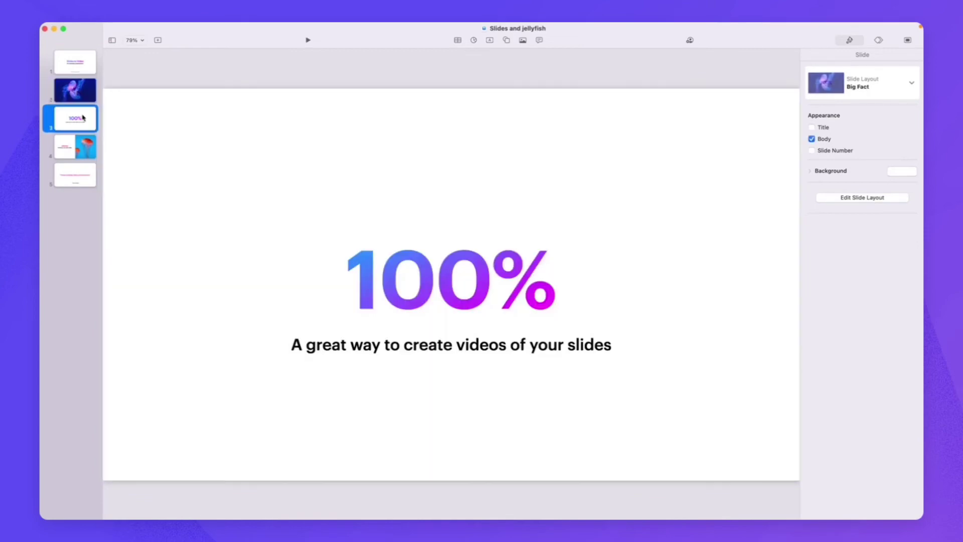
pyautogui.click(80, 71)
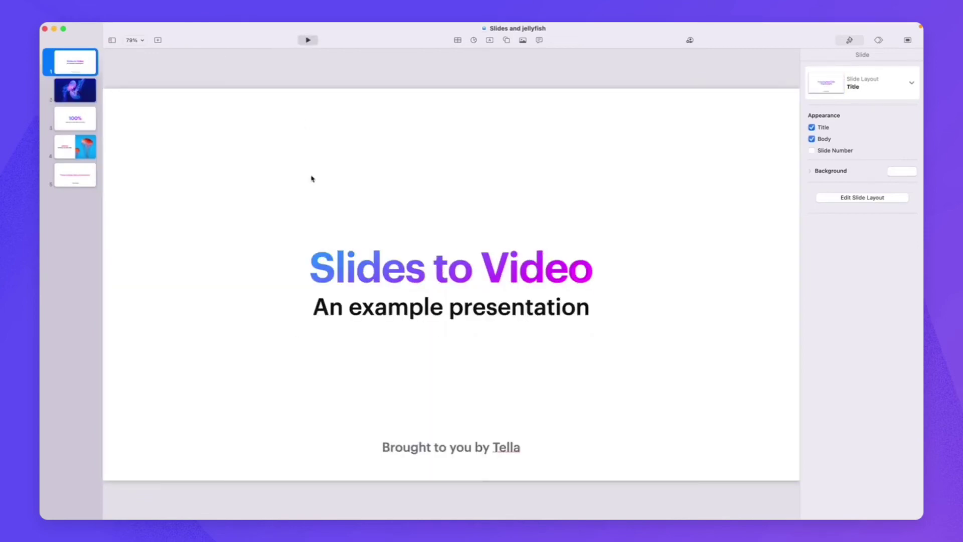
# Play the Keynote slideshow and advance through the jellyfish, 100% and quote slides
pyautogui.press('alt+super+p')
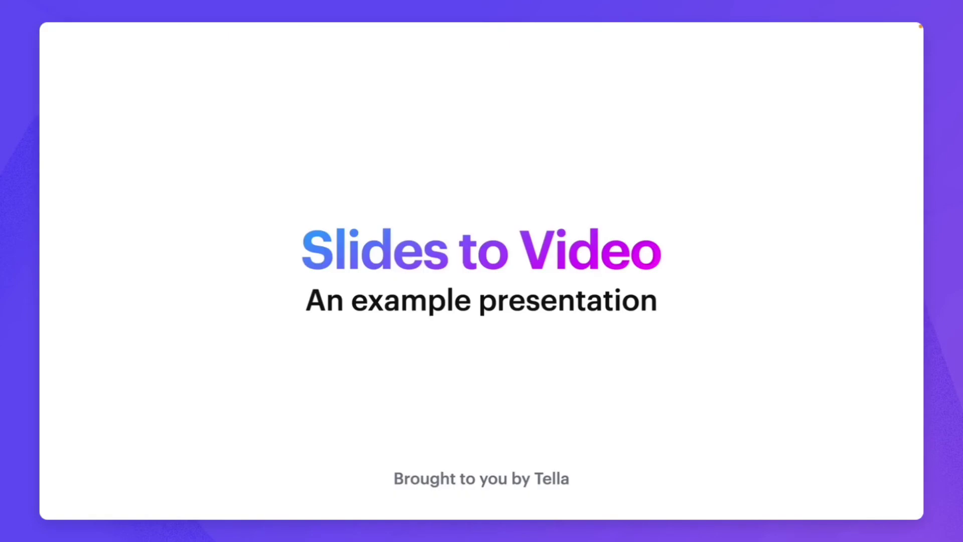
pyautogui.press('Right')
pyautogui.press('Right')
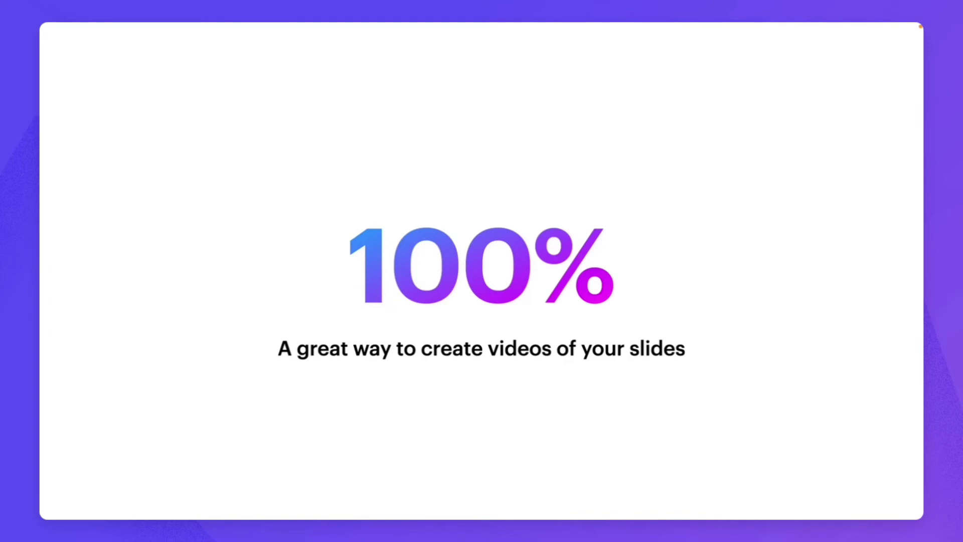
pyautogui.press('Left')
pyautogui.press('Right')
pyautogui.press('Right')
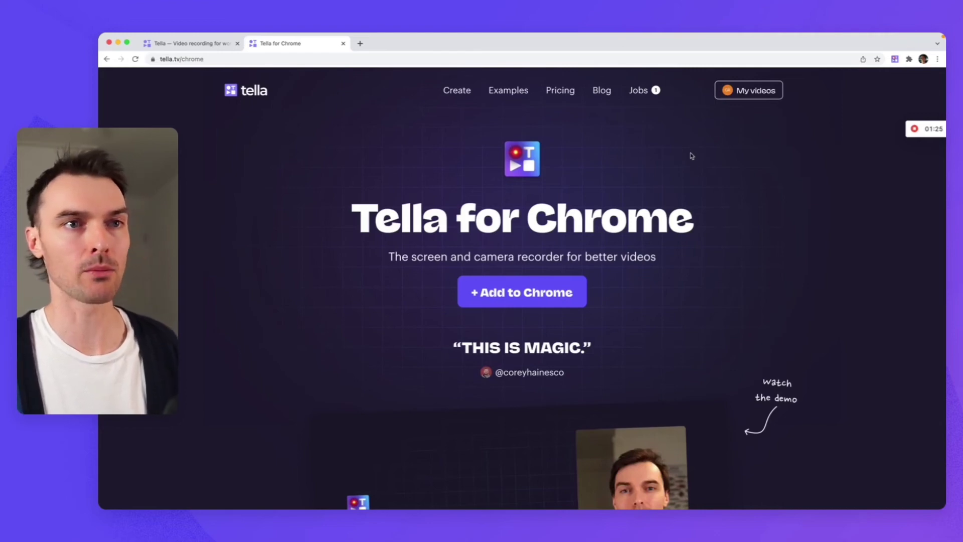
# Stop the Tella recording, then check the new 'My video' sharing options and close them
pyautogui.moveTo(915, 130)
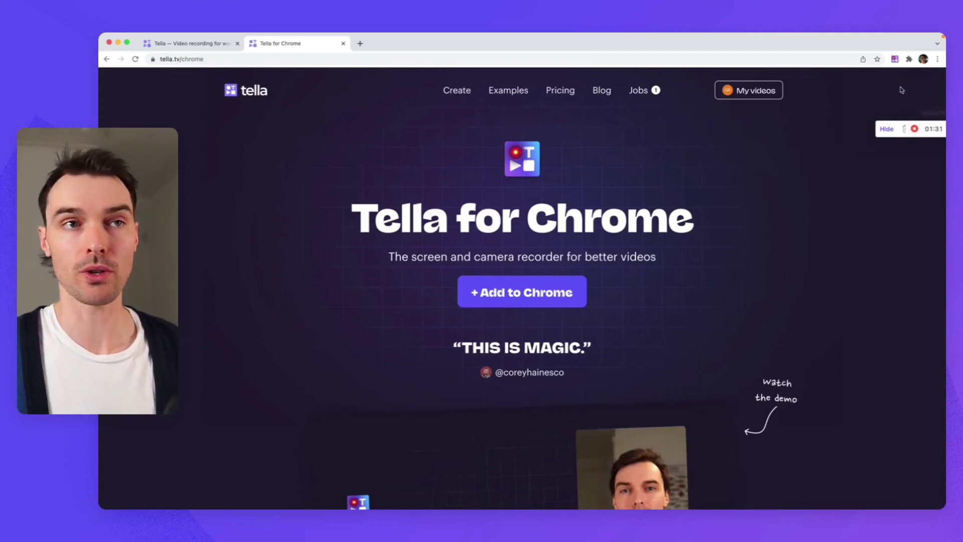
pyautogui.click(896, 59)
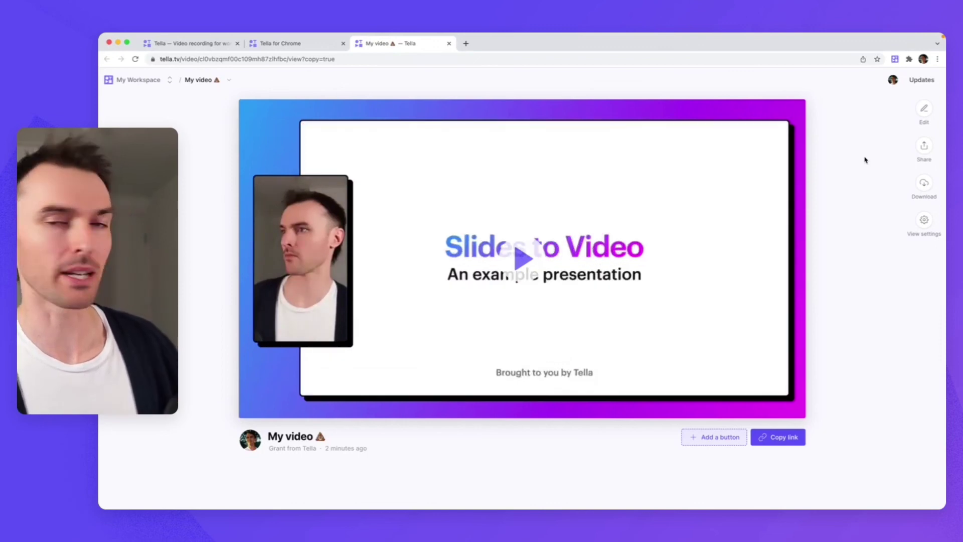
pyautogui.click(927, 150)
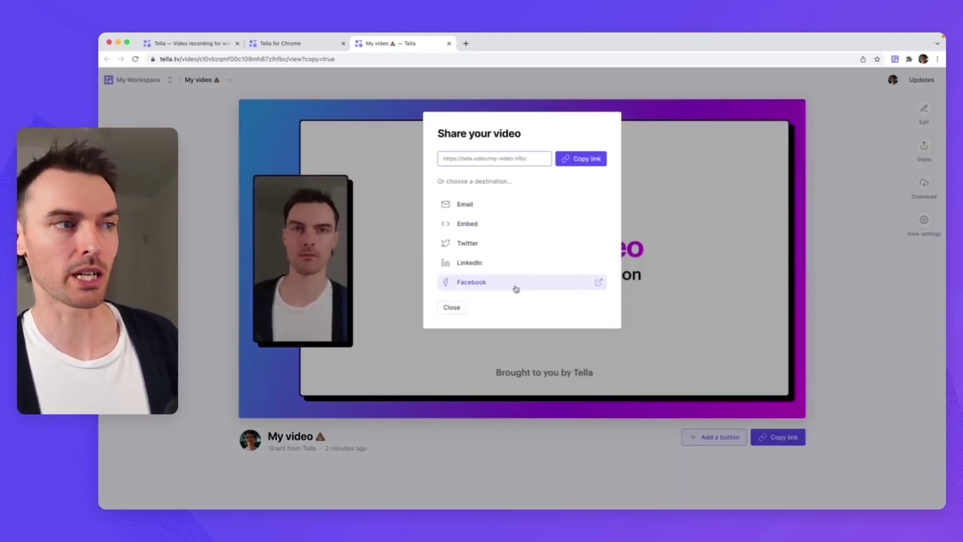
pyautogui.click(846, 264)
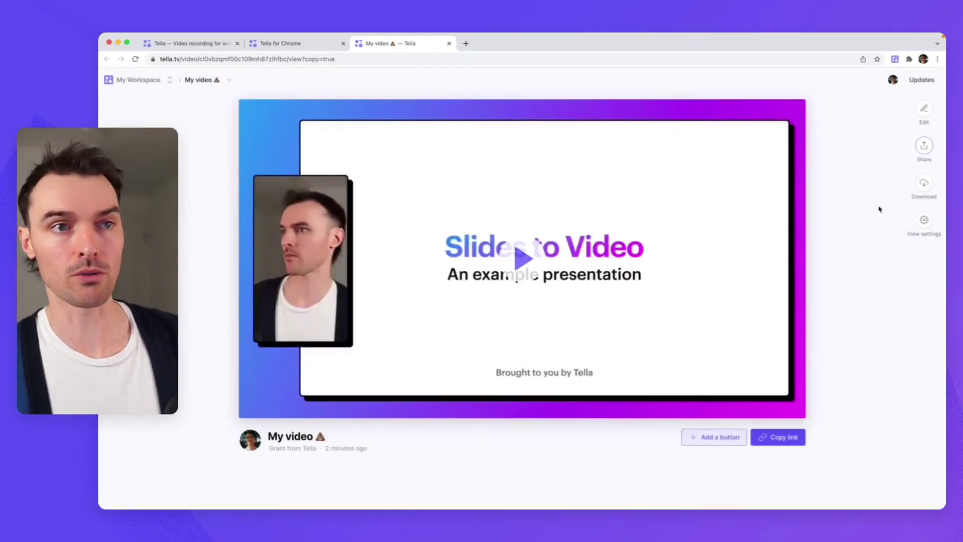